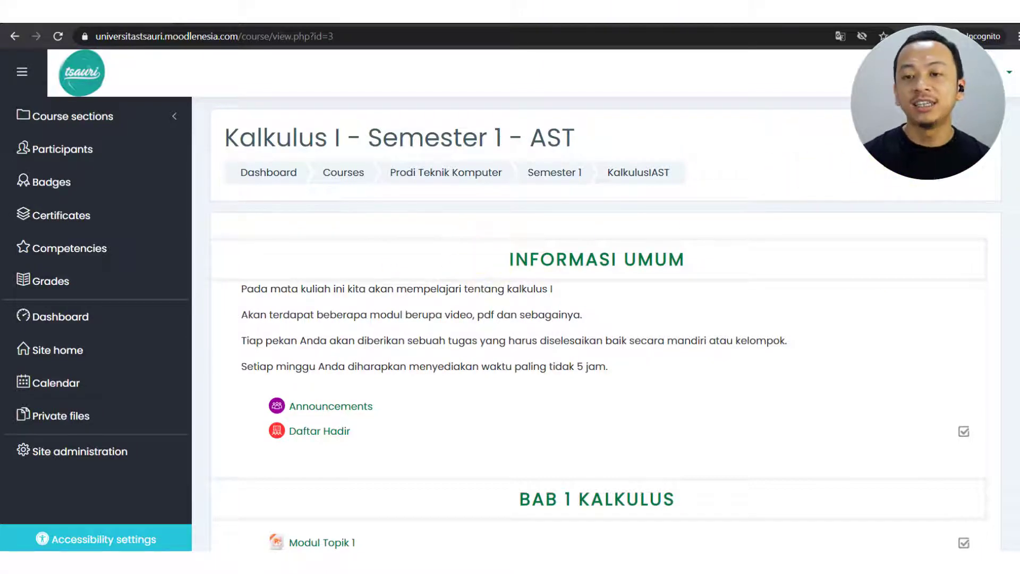
{"action": "scroll", "coordinate": [850, 212], "scroll_direction": "down", "scroll_amount": 1}
{"action": "scroll", "coordinate": [813, 269], "scroll_direction": "down", "scroll_amount": 5}
{"action": "scroll", "coordinate": [812, 269], "scroll_direction": "up", "scroll_amount": 7}
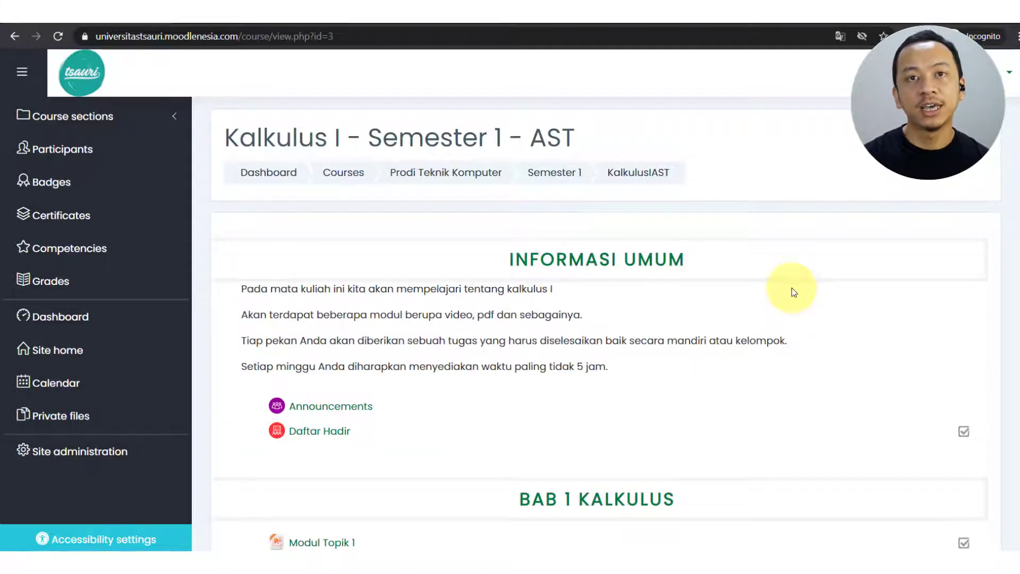
{"action": "scroll", "coordinate": [792, 288], "scroll_direction": "down", "scroll_amount": 2}
{"action": "scroll", "coordinate": [792, 288], "scroll_direction": "down", "scroll_amount": 3}
{"action": "scroll", "coordinate": [791, 288], "scroll_direction": "up", "scroll_amount": 5}
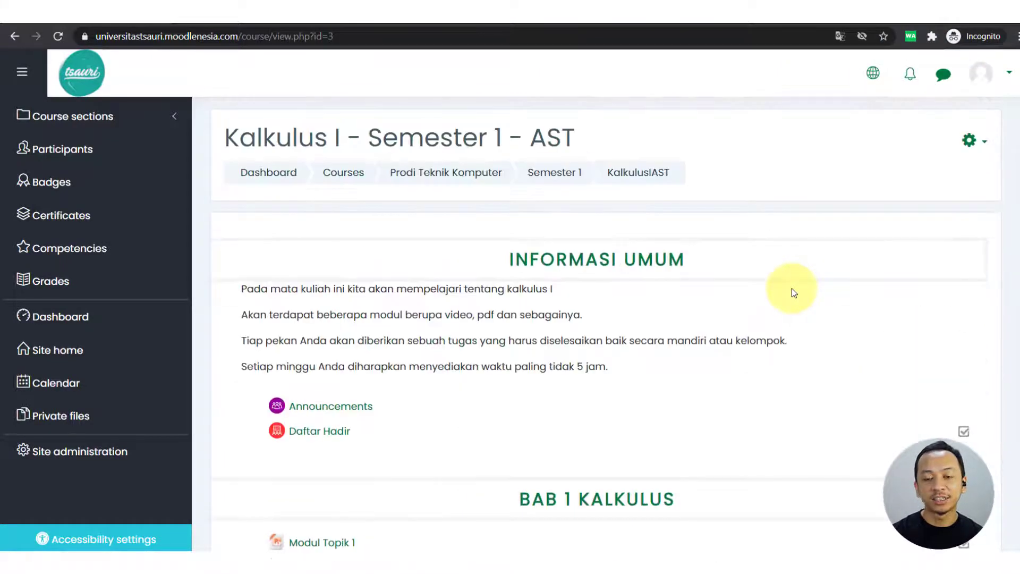
{"action": "left_click", "coordinate": [908, 183]}
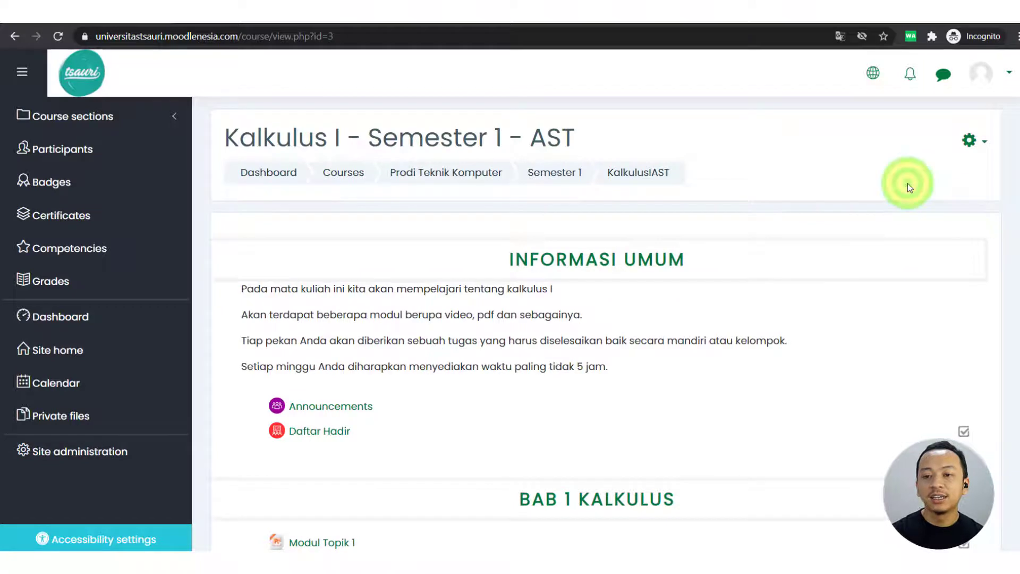
Start a backup of the Kalkulus I - Semester 1 - AST course
{"action": "left_click", "coordinate": [975, 140]}
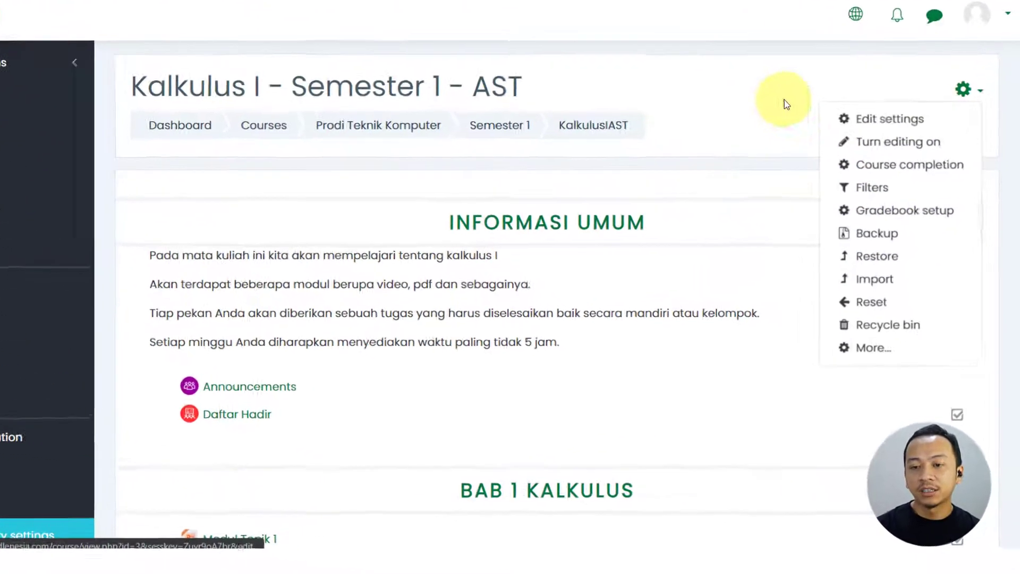
{"action": "left_click", "coordinate": [975, 139]}
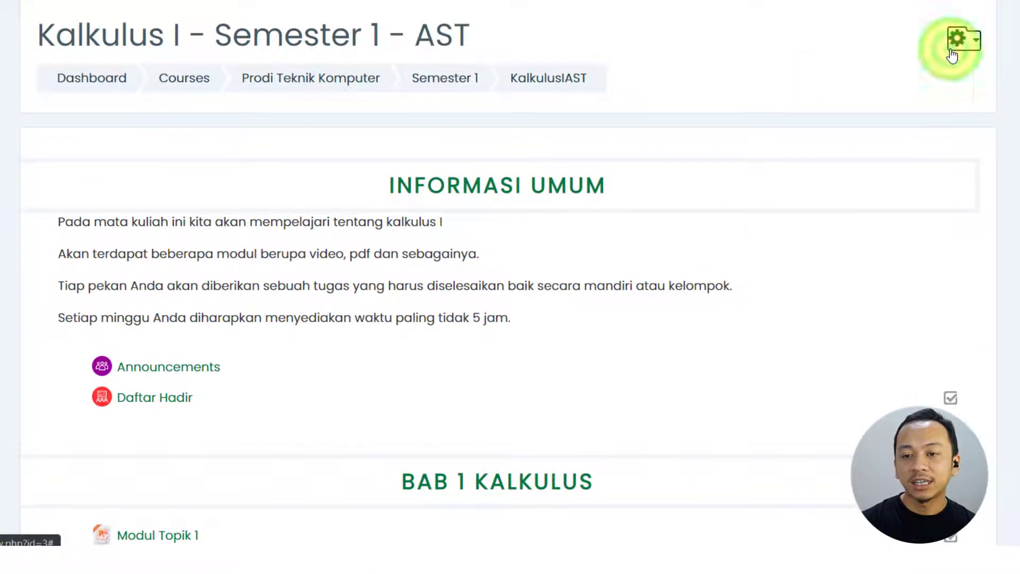
{"action": "left_click", "coordinate": [956, 39]}
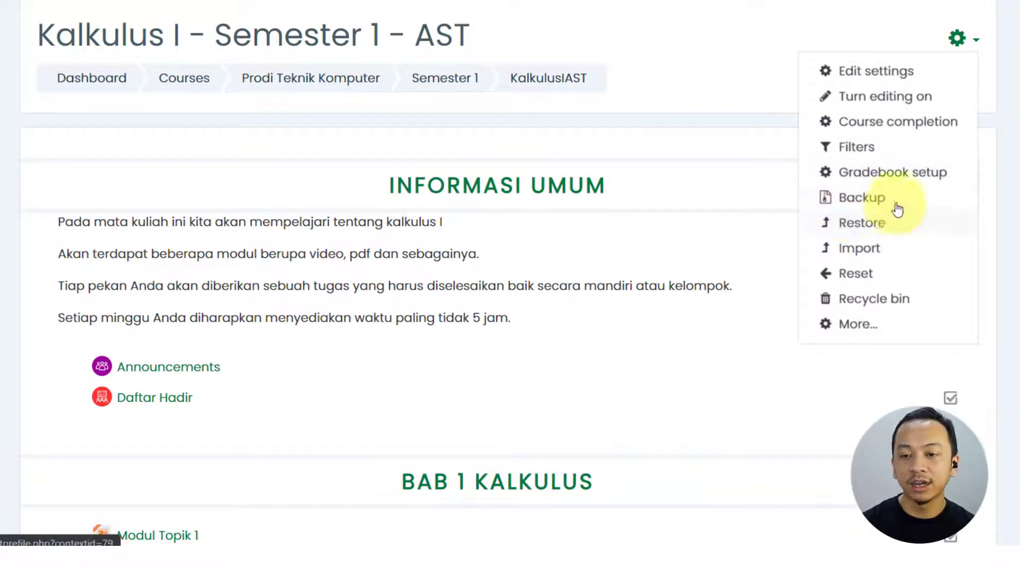
{"action": "left_click", "coordinate": [848, 201]}
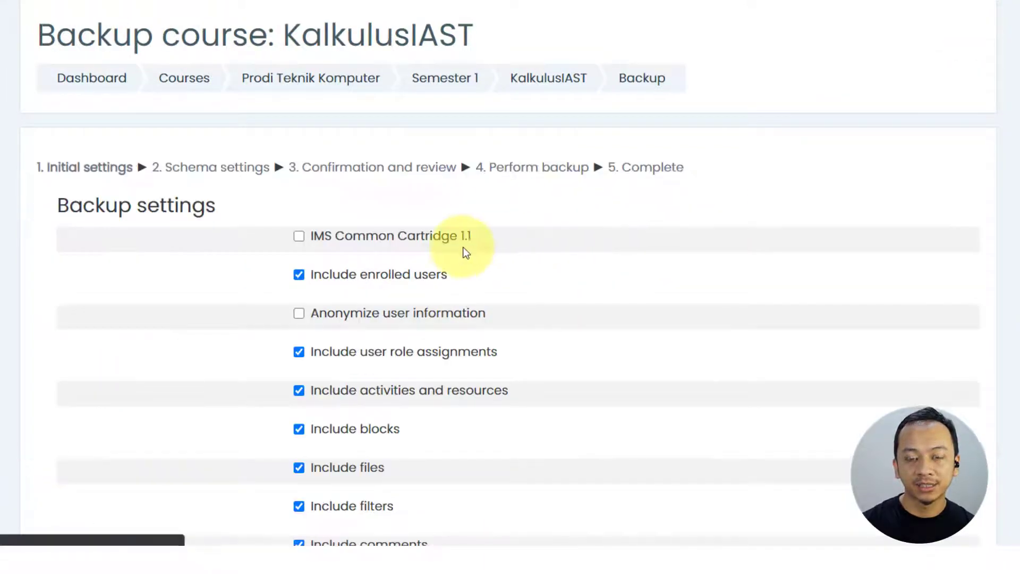
Exclude enrolled users from the course backup in the initial backup settings
{"action": "scroll", "coordinate": [436, 262], "scroll_direction": "down", "scroll_amount": 8}
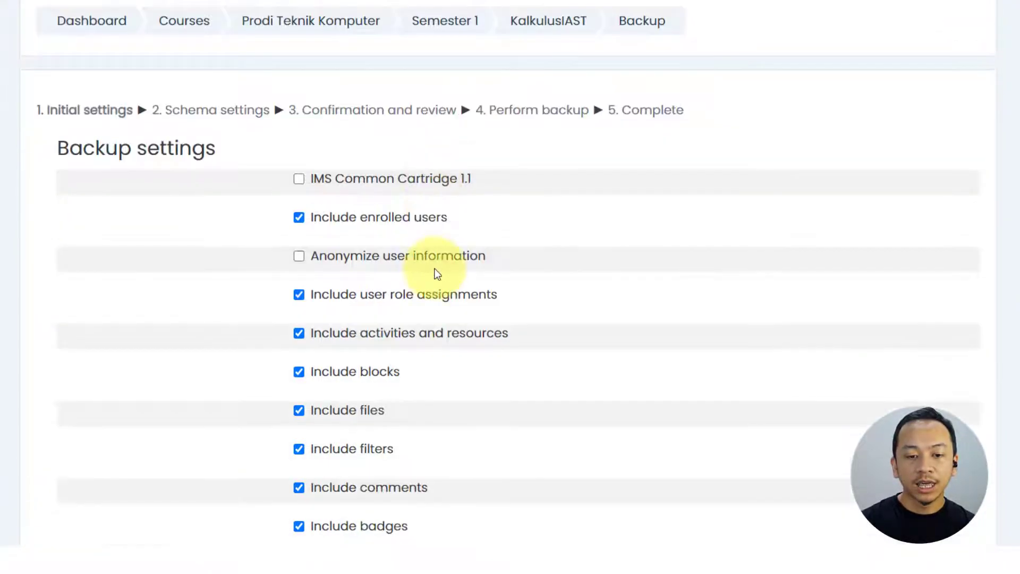
{"action": "scroll", "coordinate": [433, 279], "scroll_direction": "up", "scroll_amount": 5}
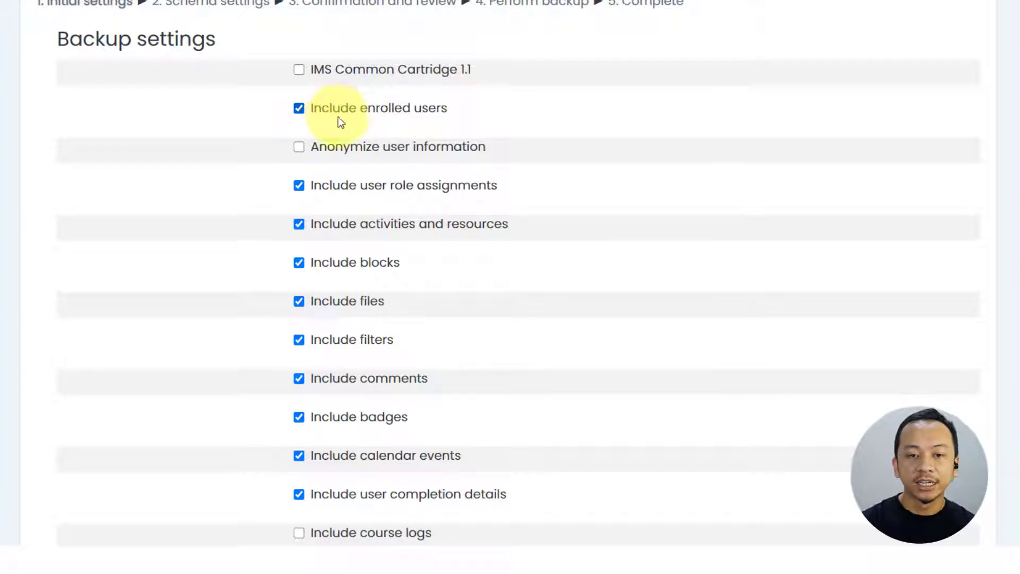
{"action": "scroll", "coordinate": [381, 117], "scroll_direction": "up", "scroll_amount": 3}
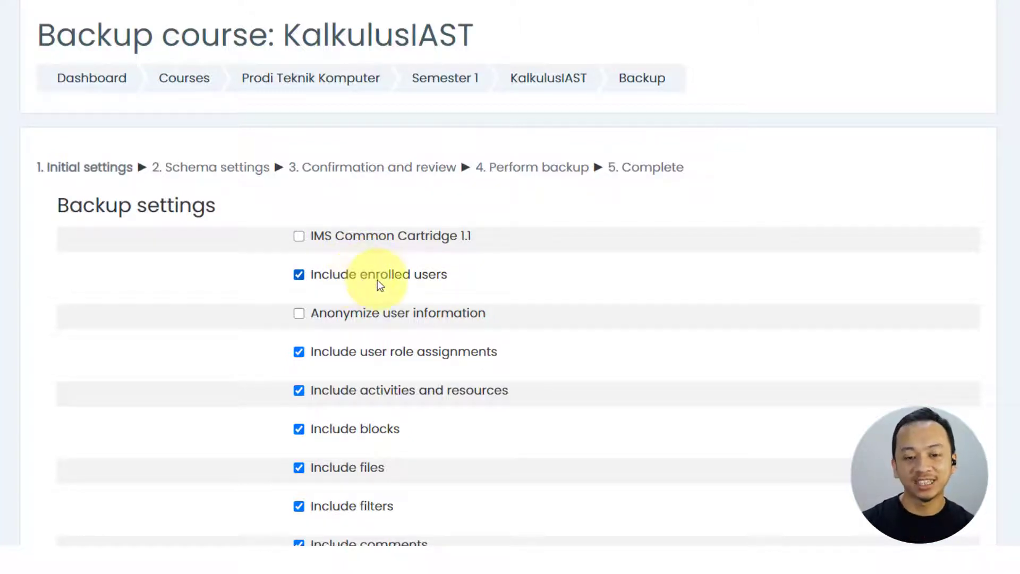
{"action": "left_click_drag", "start_coordinate": [381, 276], "coordinate": [375, 276]}
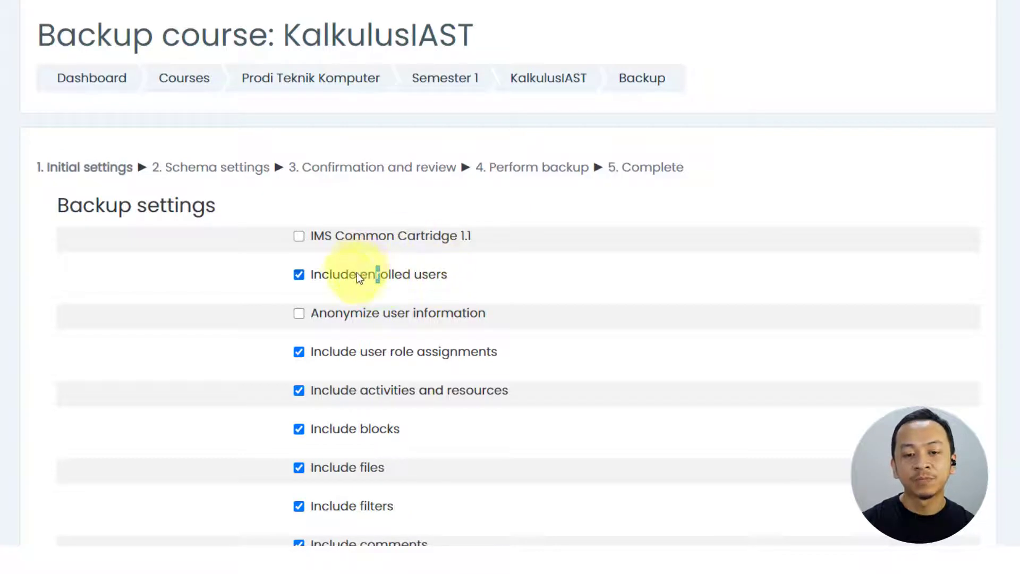
{"action": "left_click", "coordinate": [298, 277]}
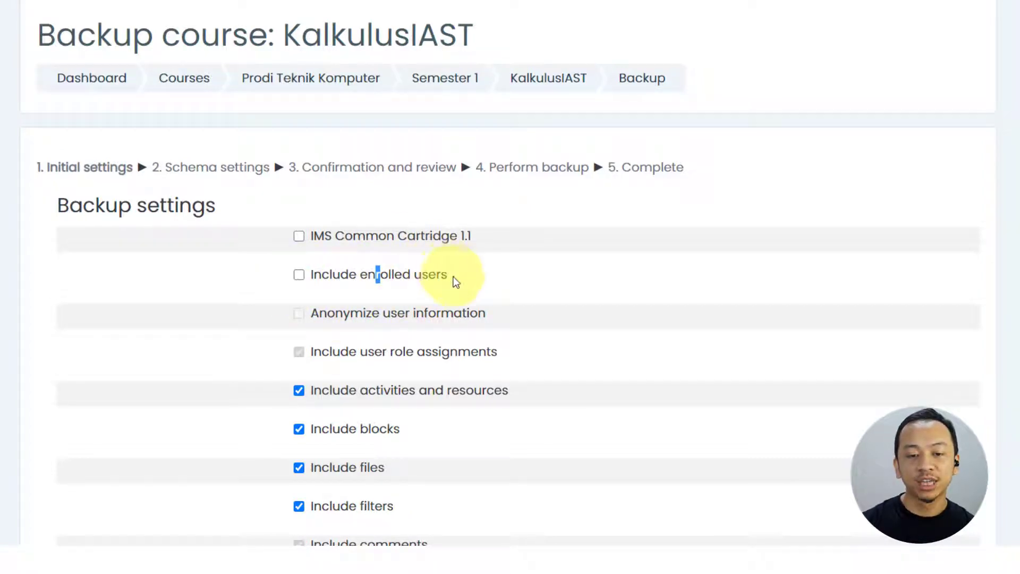
{"action": "left_click", "coordinate": [425, 275]}
{"action": "left_click", "coordinate": [299, 276]}
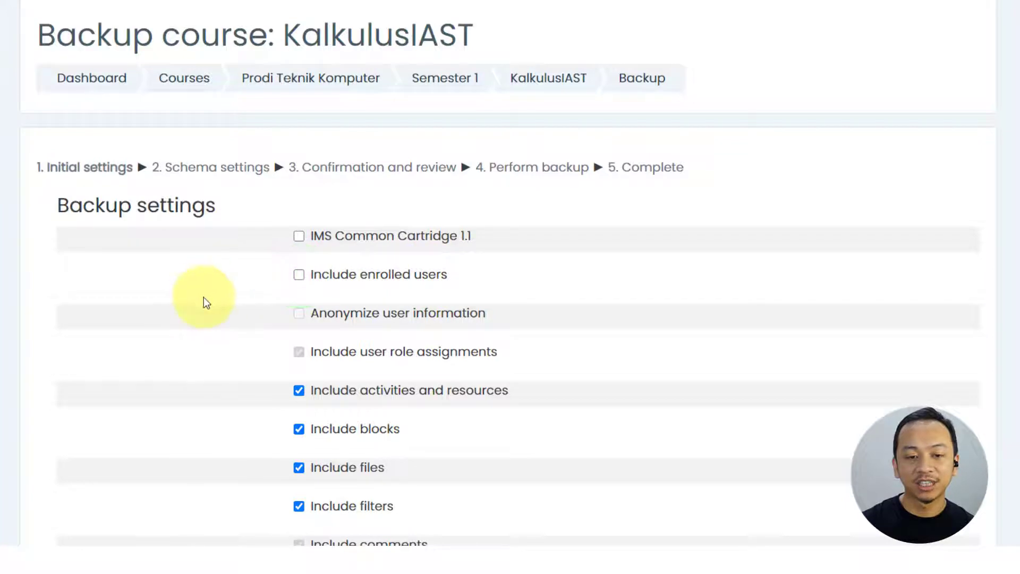
Keep the remaining initial backup options and proceed to the schema settings
{"action": "scroll", "coordinate": [340, 276], "scroll_direction": "down", "scroll_amount": 6}
{"action": "scroll", "coordinate": [361, 294], "scroll_direction": "down", "scroll_amount": 7}
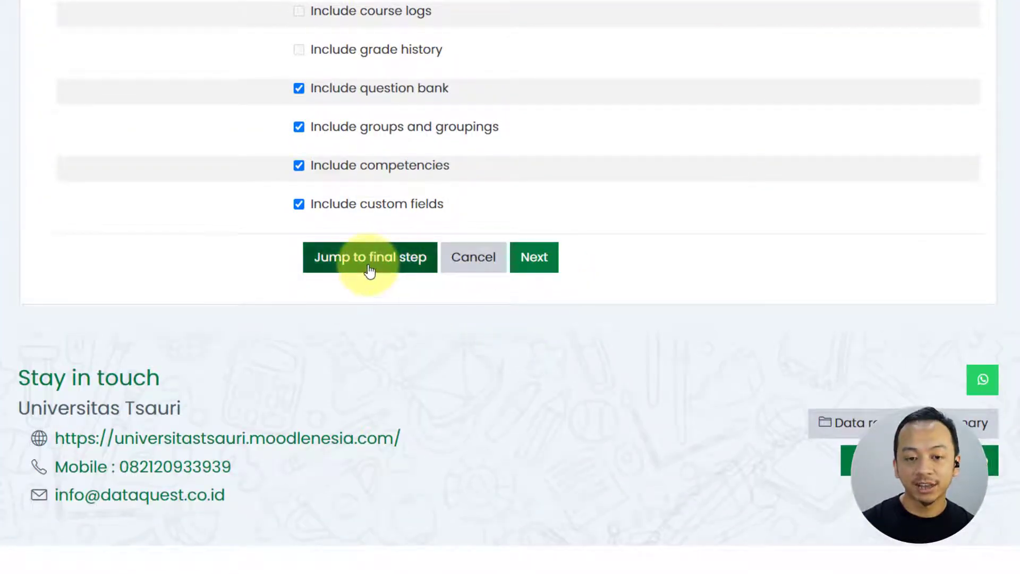
{"action": "scroll", "coordinate": [516, 266], "scroll_direction": "up", "scroll_amount": 9}
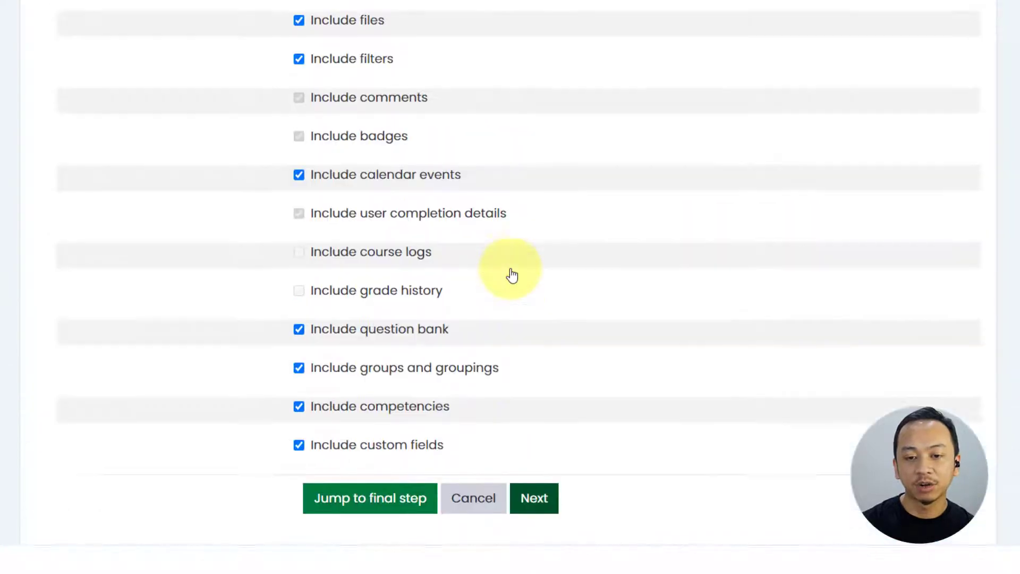
{"action": "scroll", "coordinate": [515, 287], "scroll_direction": "down", "scroll_amount": 6}
{"action": "left_click", "coordinate": [535, 424]}
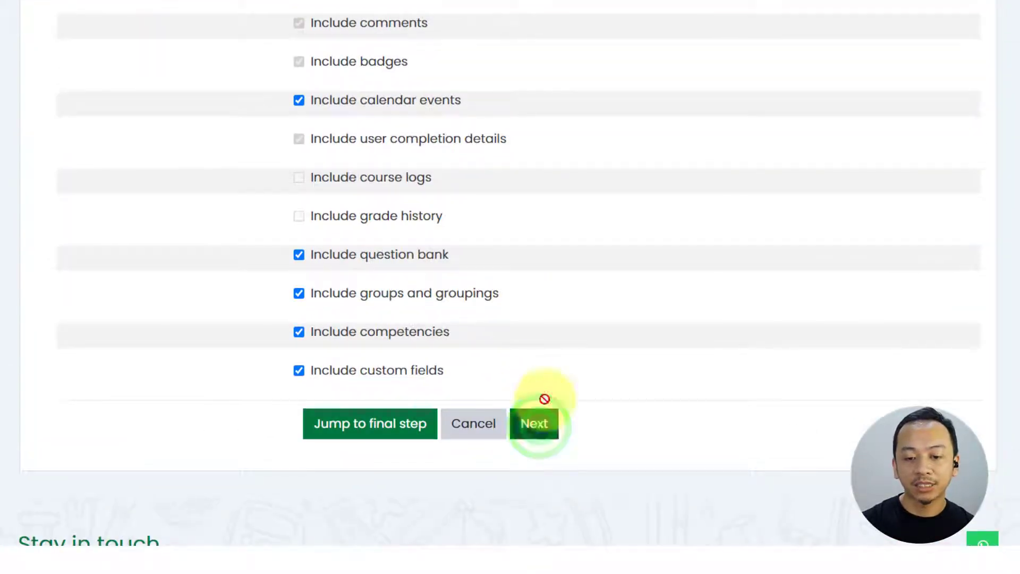
Exclude Topic 4 and Topic 5 from the backup and proceed to the confirmation and review stage
{"action": "scroll", "coordinate": [494, 263], "scroll_direction": "down", "scroll_amount": 15}
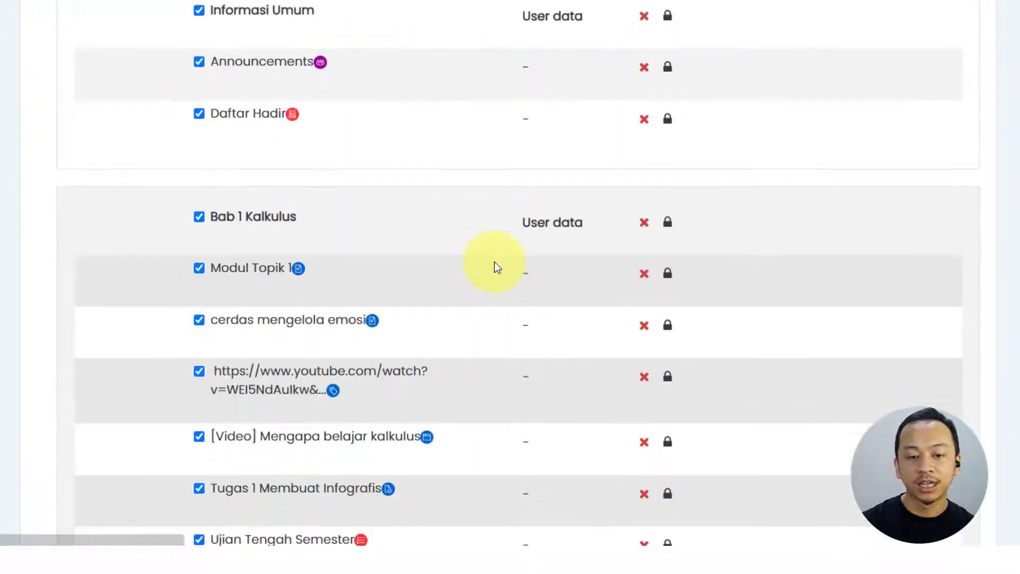
{"action": "scroll", "coordinate": [300, 204], "scroll_direction": "up", "scroll_amount": 15}
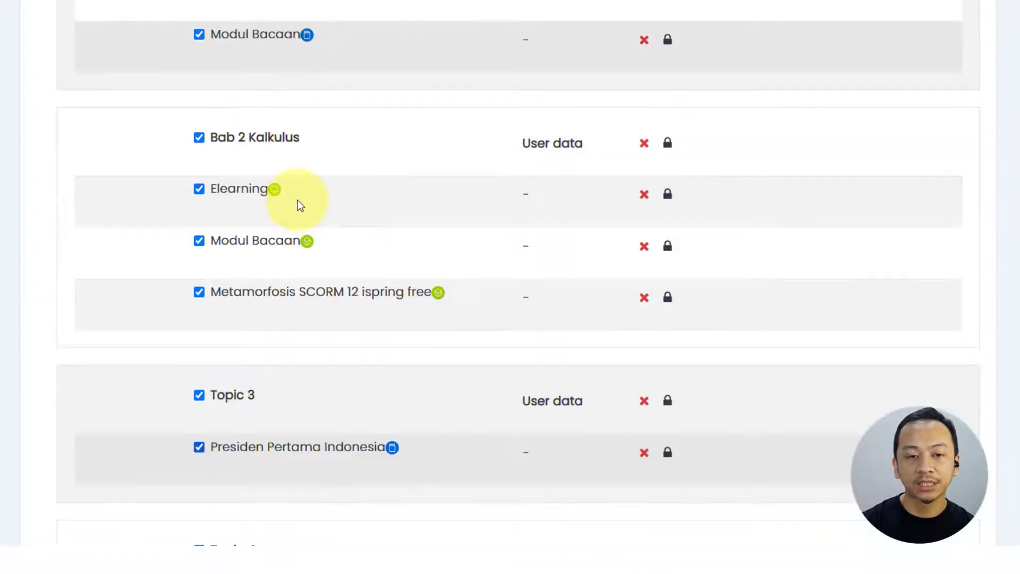
{"action": "scroll", "coordinate": [298, 200], "scroll_direction": "down", "scroll_amount": 10}
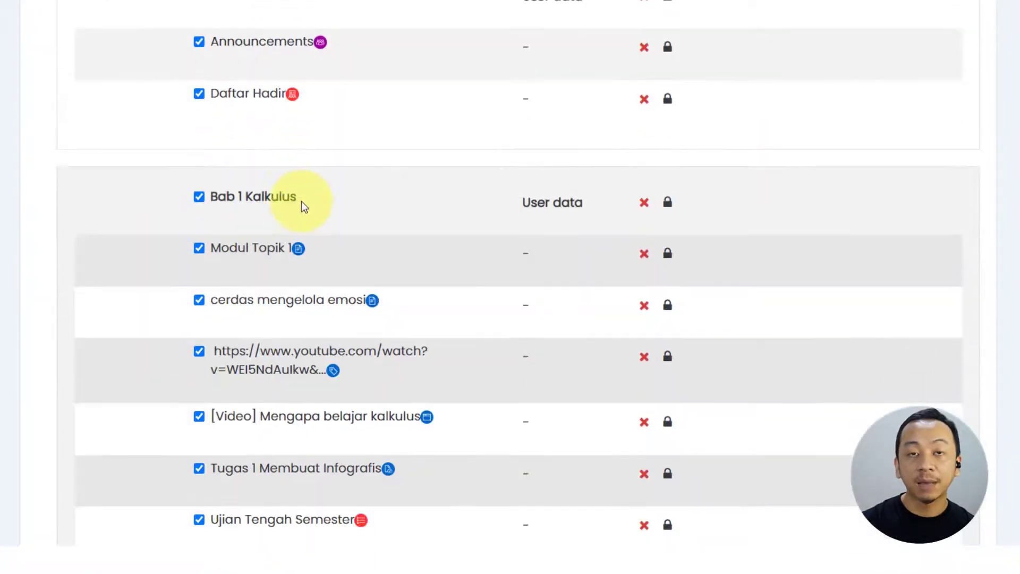
{"action": "scroll", "coordinate": [301, 212], "scroll_direction": "down", "scroll_amount": 6}
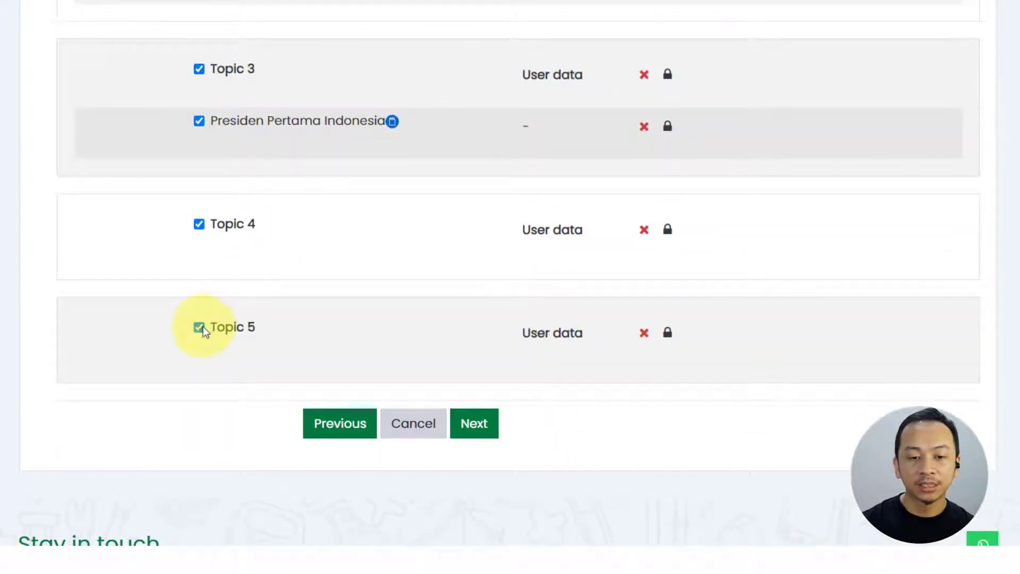
{"action": "left_click", "coordinate": [199, 327]}
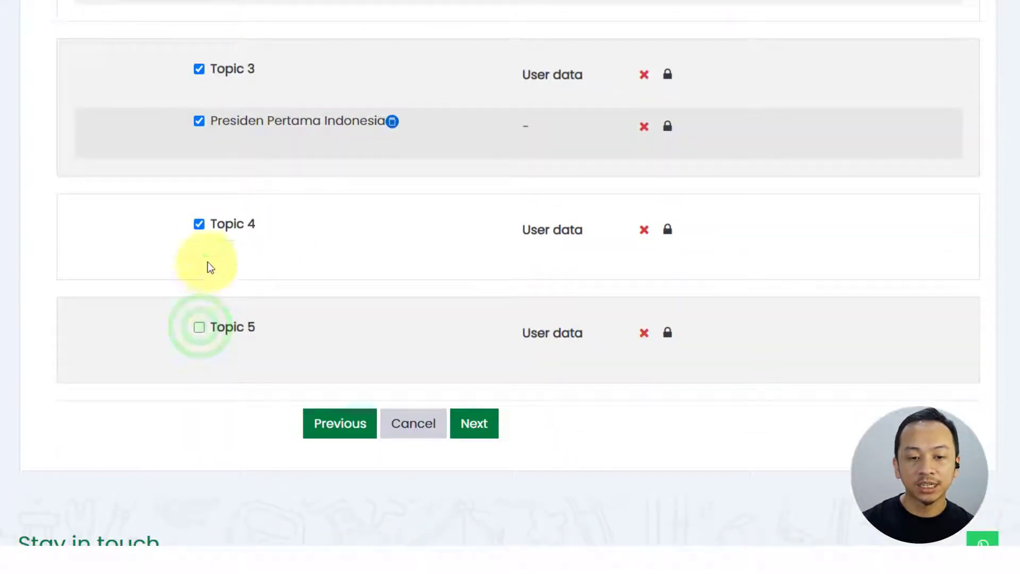
{"action": "left_click", "coordinate": [199, 224]}
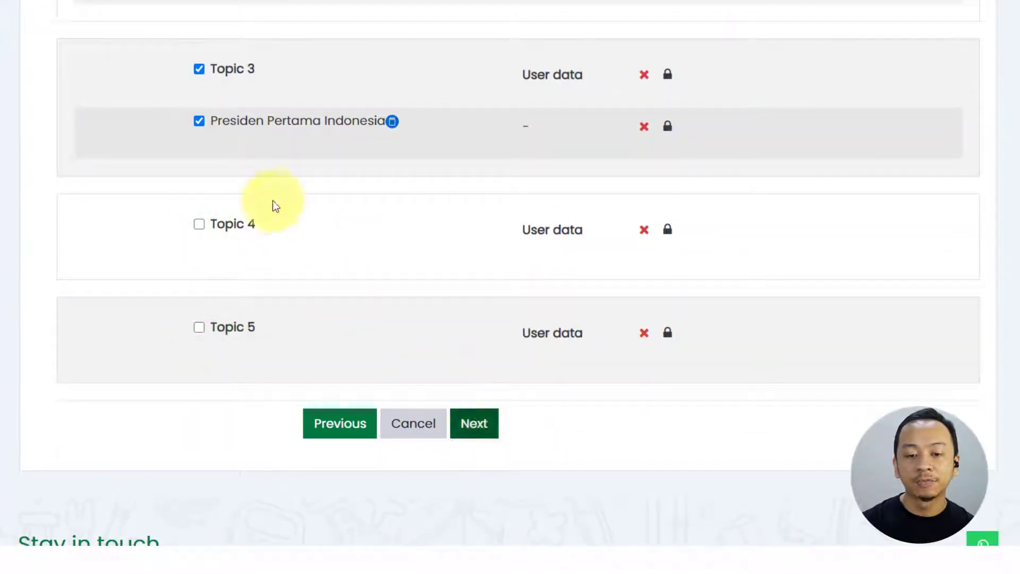
{"action": "left_click", "coordinate": [492, 423]}
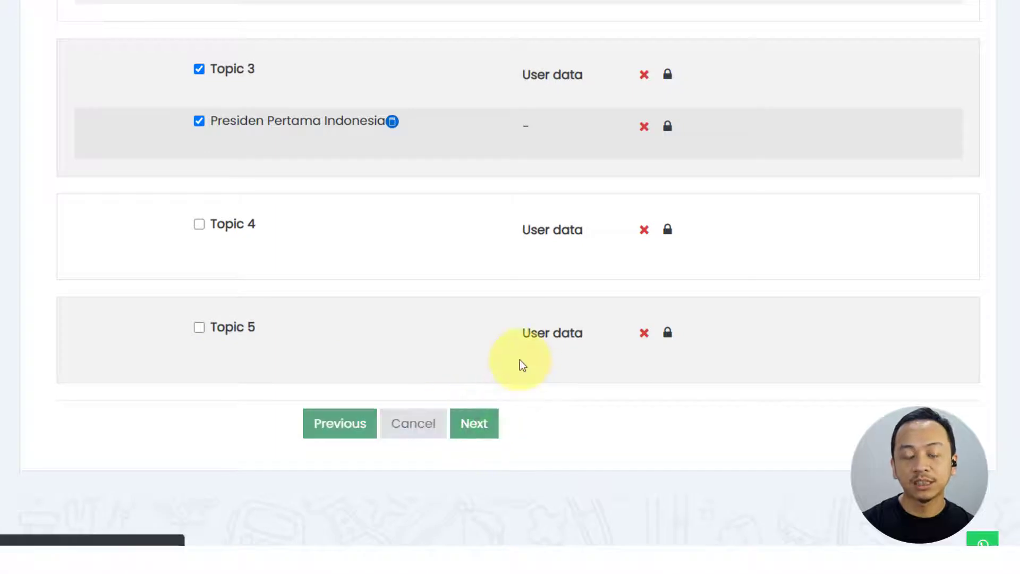
Review the backup settings, keep the suggested filename and perform the course backup
{"action": "scroll", "coordinate": [525, 361], "scroll_direction": "down", "scroll_amount": 20}
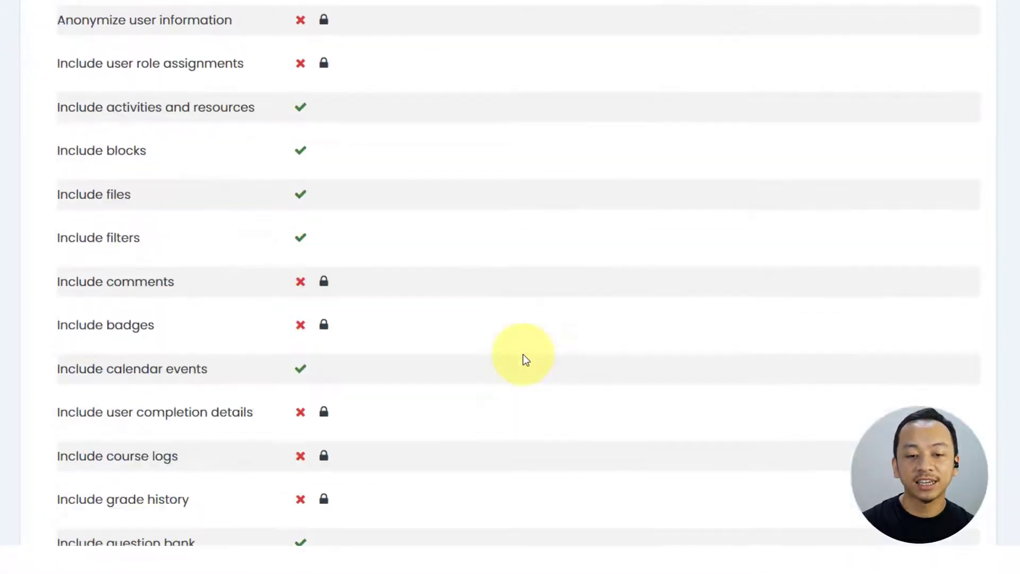
{"action": "scroll", "coordinate": [522, 355], "scroll_direction": "down", "scroll_amount": 9}
{"action": "scroll", "coordinate": [528, 330], "scroll_direction": "up", "scroll_amount": 20}
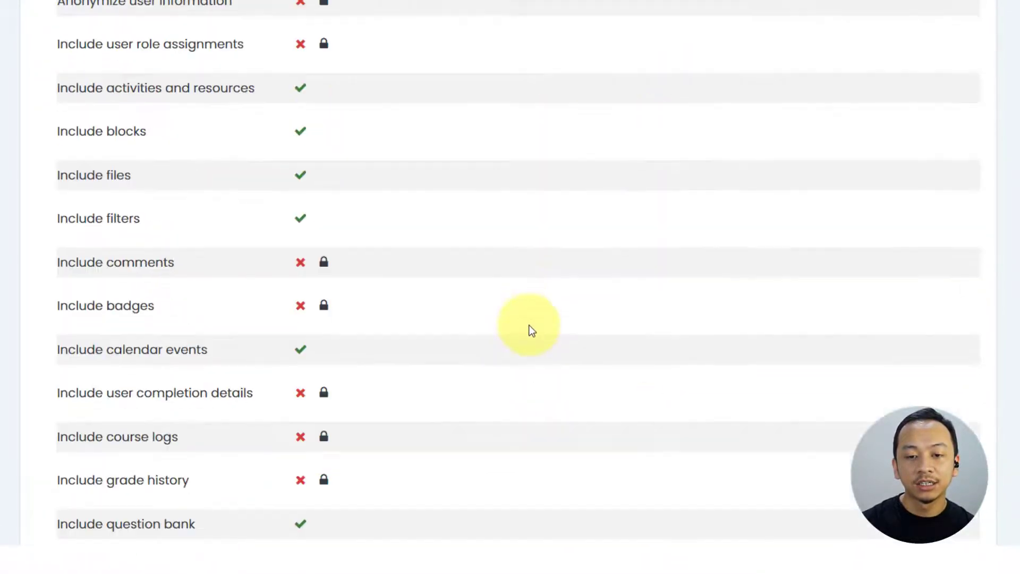
{"action": "left_click", "coordinate": [581, 238]}
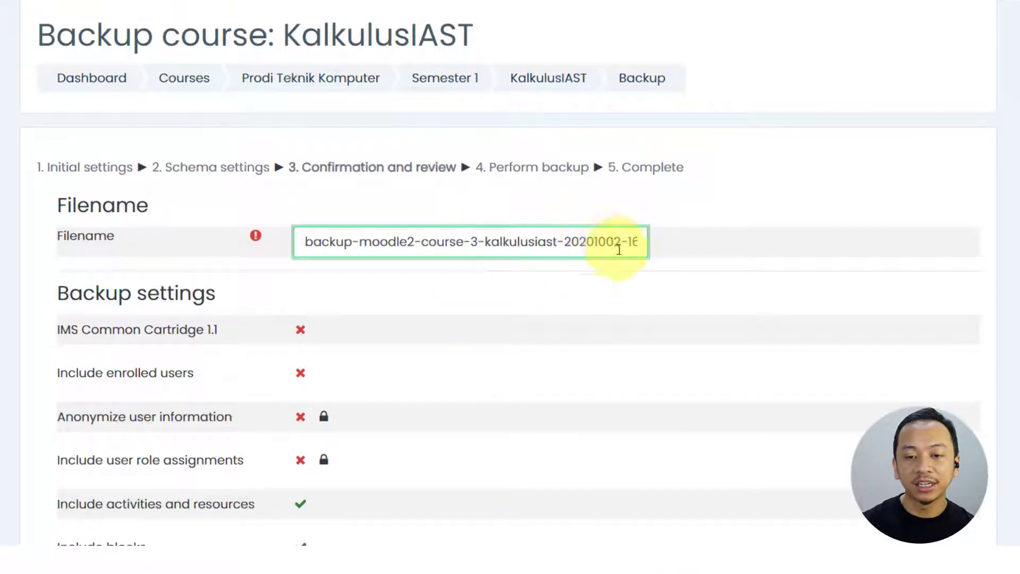
{"action": "left_click_drag", "start_coordinate": [619, 241], "coordinate": [320, 289]}
{"action": "left_click", "coordinate": [470, 301]}
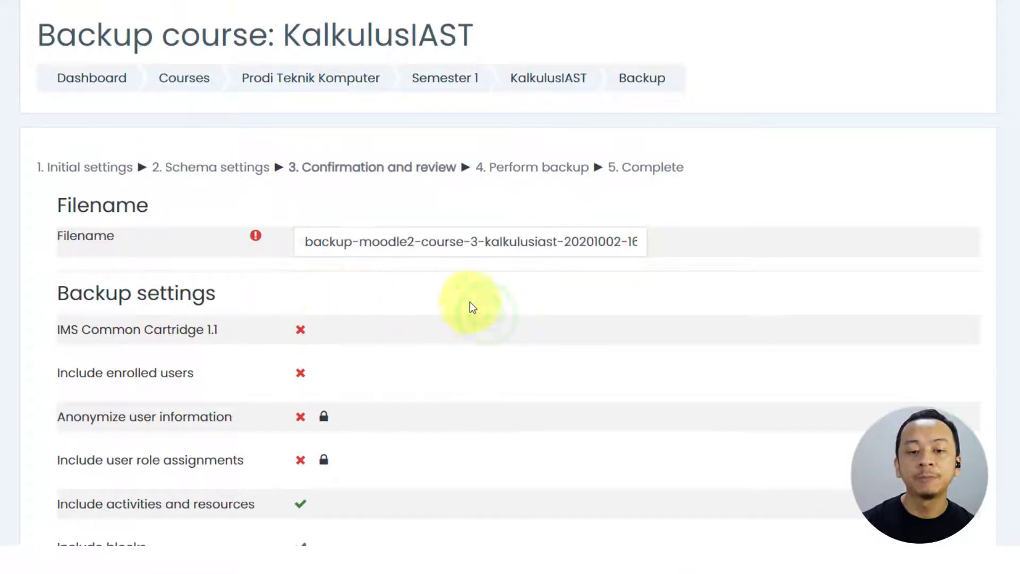
{"action": "scroll", "coordinate": [459, 270], "scroll_direction": "down", "scroll_amount": 15}
{"action": "scroll", "coordinate": [465, 286], "scroll_direction": "down", "scroll_amount": 15}
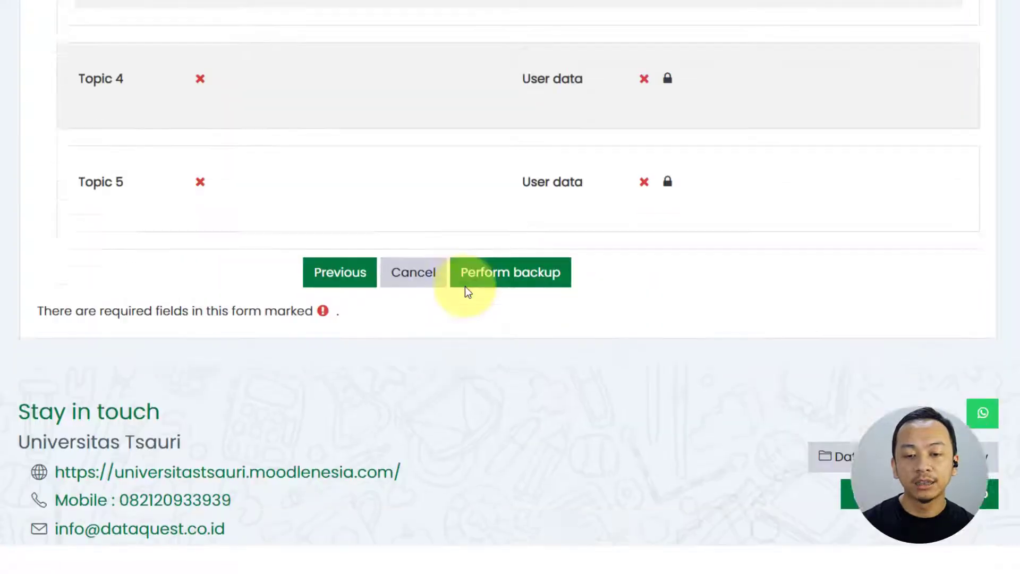
{"action": "left_click", "coordinate": [515, 247]}
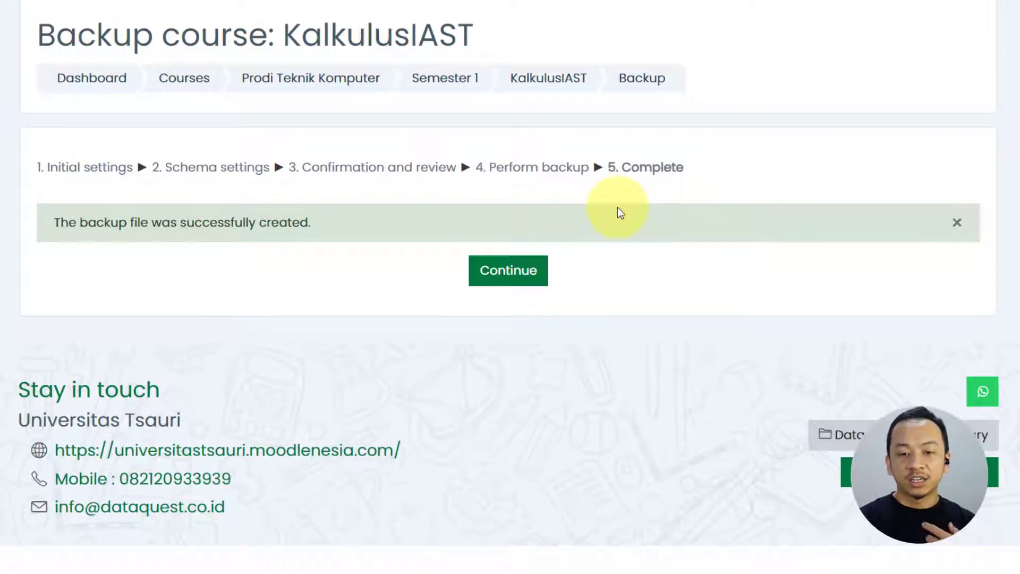
Continue to the course restore page and download the new backup file from the user private backup area
{"action": "left_click", "coordinate": [528, 282]}
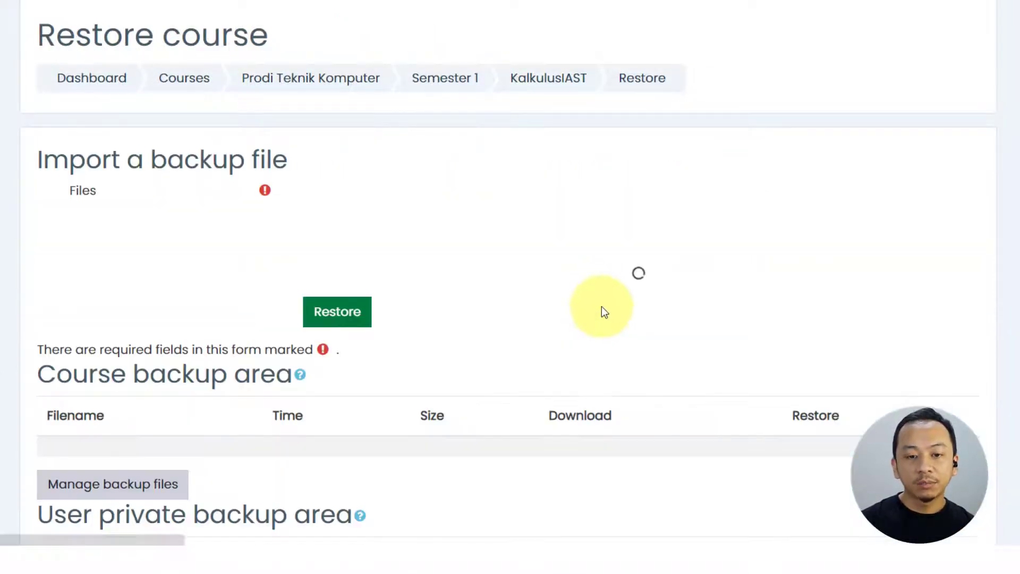
{"action": "scroll", "coordinate": [603, 314], "scroll_direction": "down", "scroll_amount": 5}
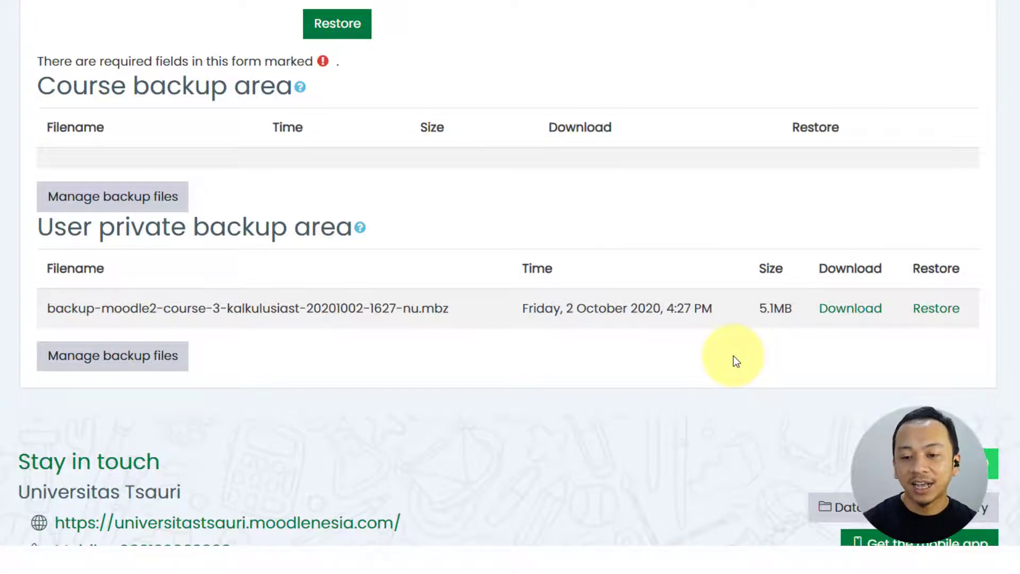
{"action": "left_click", "coordinate": [850, 317]}
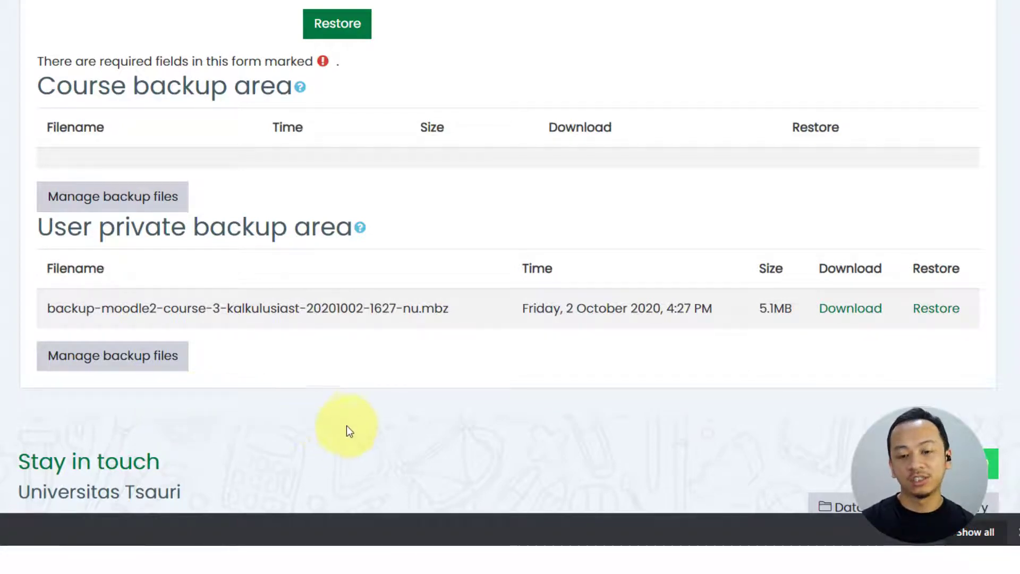
{"action": "scroll", "coordinate": [437, 420], "scroll_direction": "up", "scroll_amount": 1}
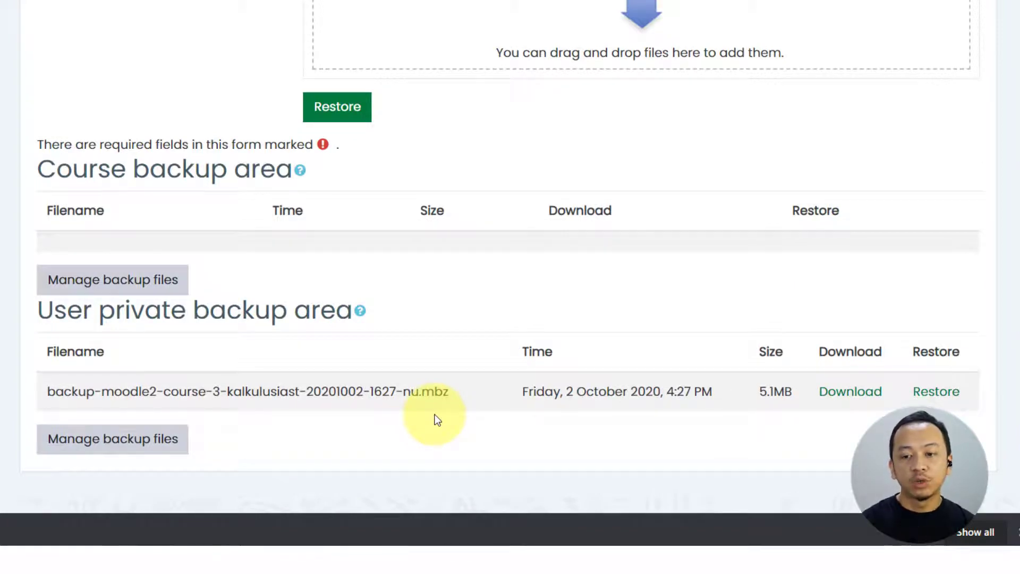
{"action": "scroll", "coordinate": [861, 364], "scroll_direction": "up", "scroll_amount": 1}
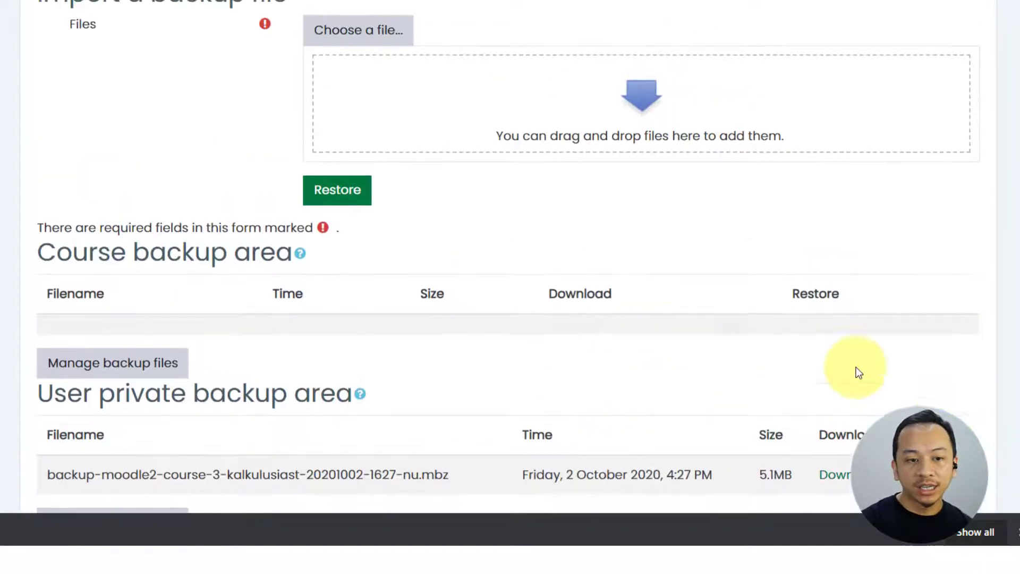
{"action": "scroll", "coordinate": [929, 410], "scroll_direction": "down", "scroll_amount": 1}
{"action": "scroll", "coordinate": [934, 412], "scroll_direction": "down", "scroll_amount": 1}
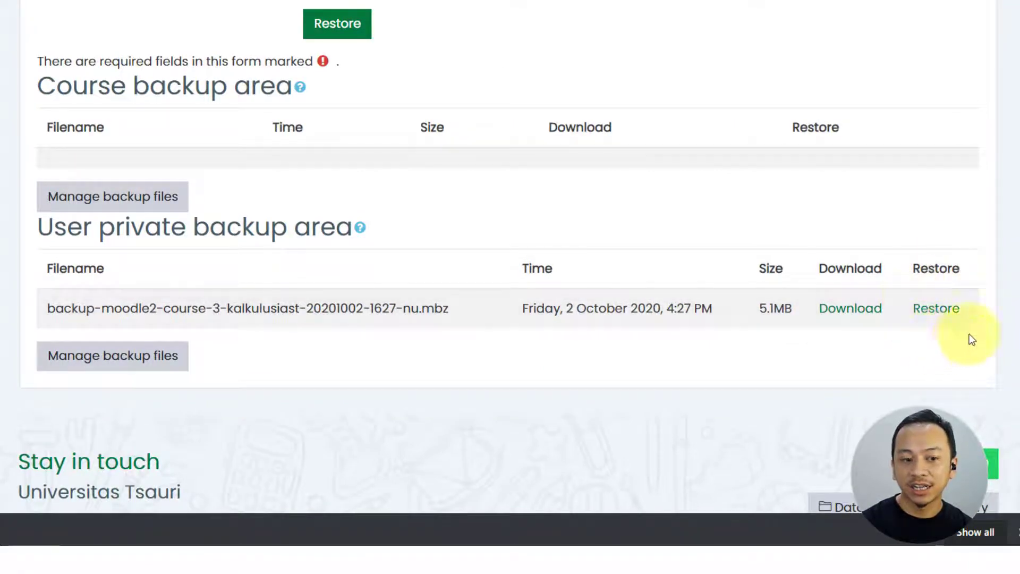
{"action": "scroll", "coordinate": [886, 359], "scroll_direction": "up", "scroll_amount": 1}
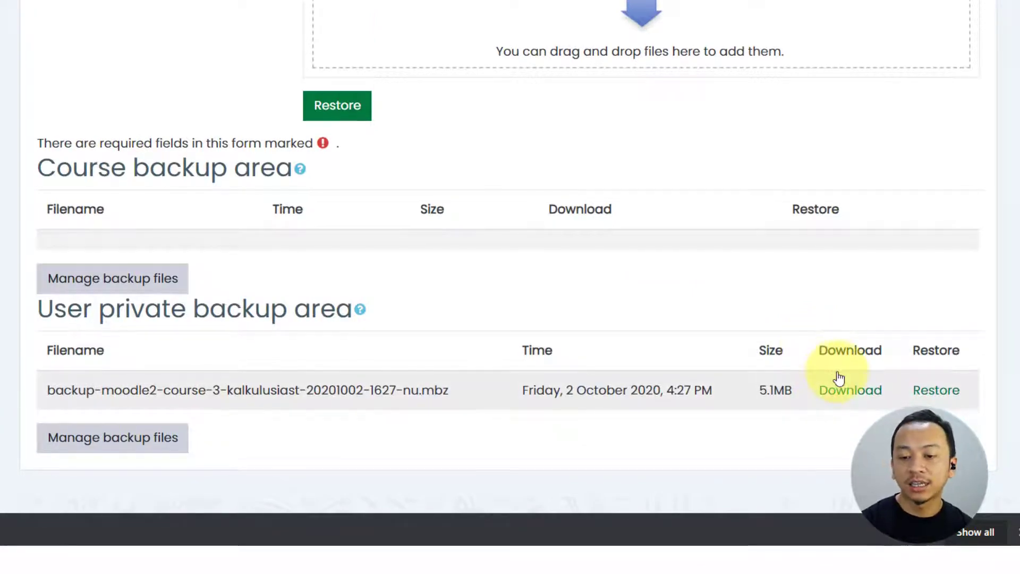
{"action": "scroll", "coordinate": [838, 378], "scroll_direction": "up", "scroll_amount": 2}
{"action": "scroll", "coordinate": [880, 382], "scroll_direction": "down", "scroll_amount": 3}
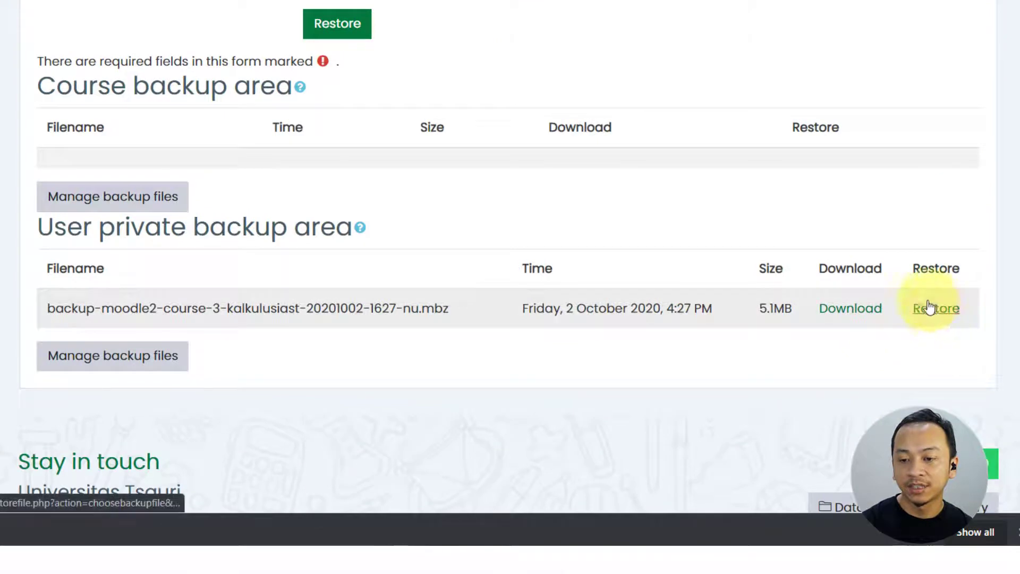
{"action": "scroll", "coordinate": [936, 316], "scroll_direction": "up", "scroll_amount": 4}
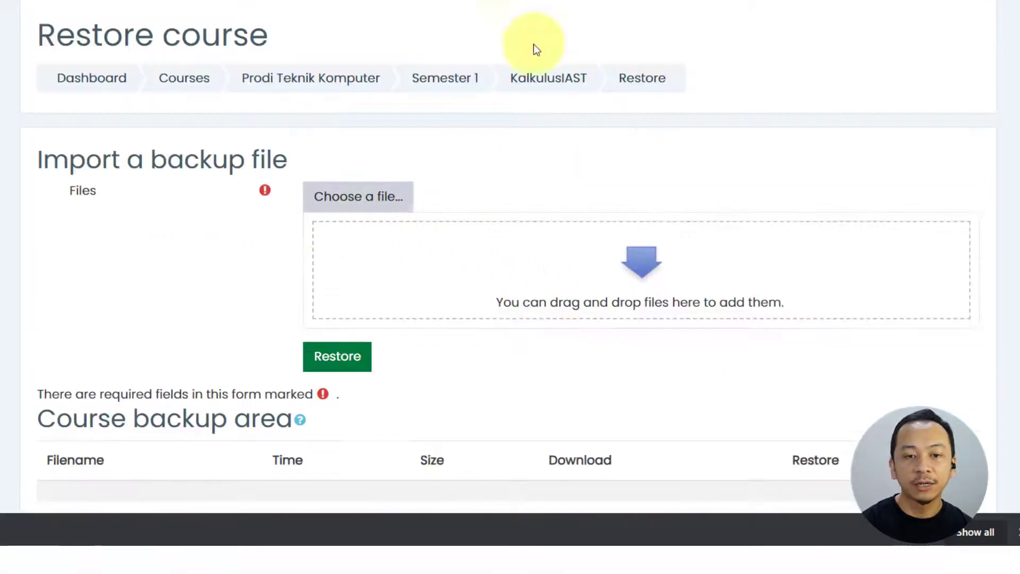
Return to the KalkulusIAST course, open its restore page and start restoring the backup file from the user private backup area
{"action": "left_click", "coordinate": [559, 78]}
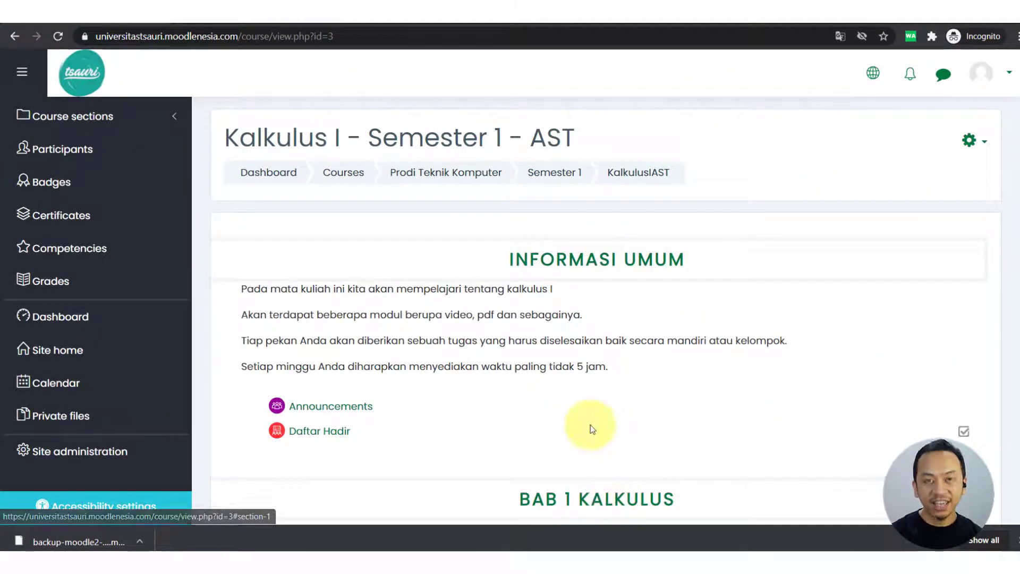
{"action": "left_click", "coordinate": [969, 141]}
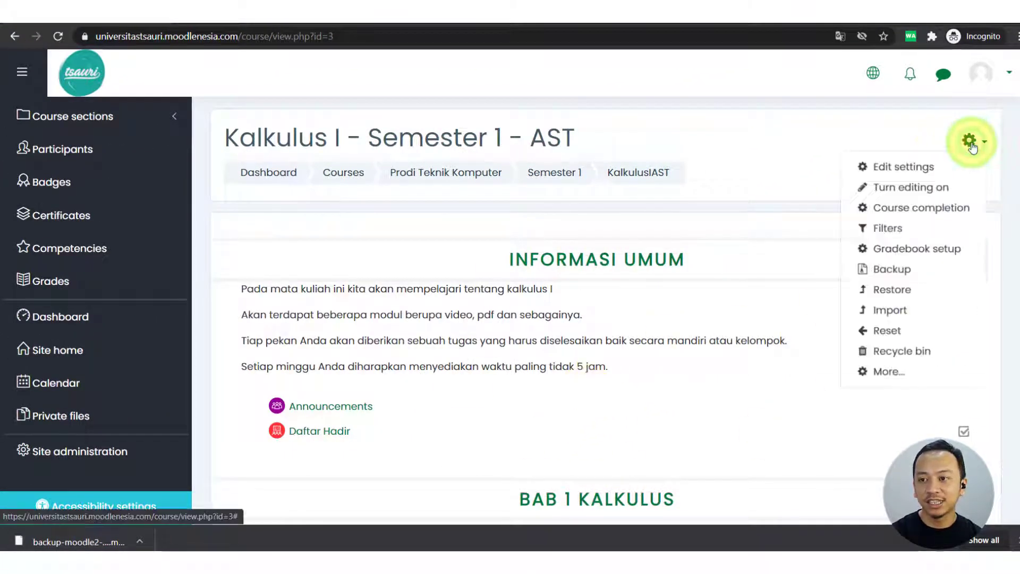
{"action": "left_click", "coordinate": [890, 295]}
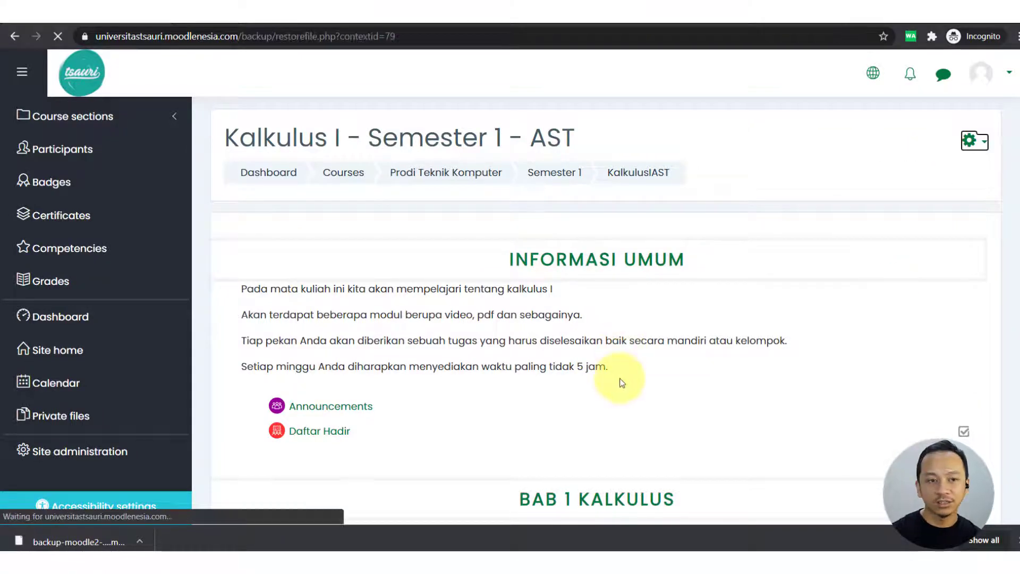
{"action": "scroll", "coordinate": [595, 351], "scroll_direction": "down", "scroll_amount": 4}
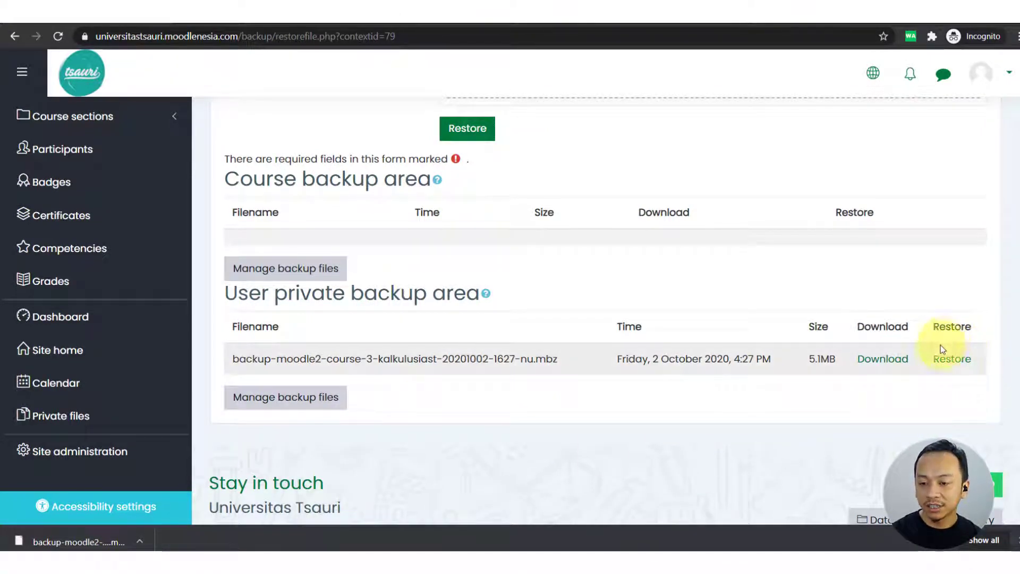
{"action": "left_click", "coordinate": [963, 363]}
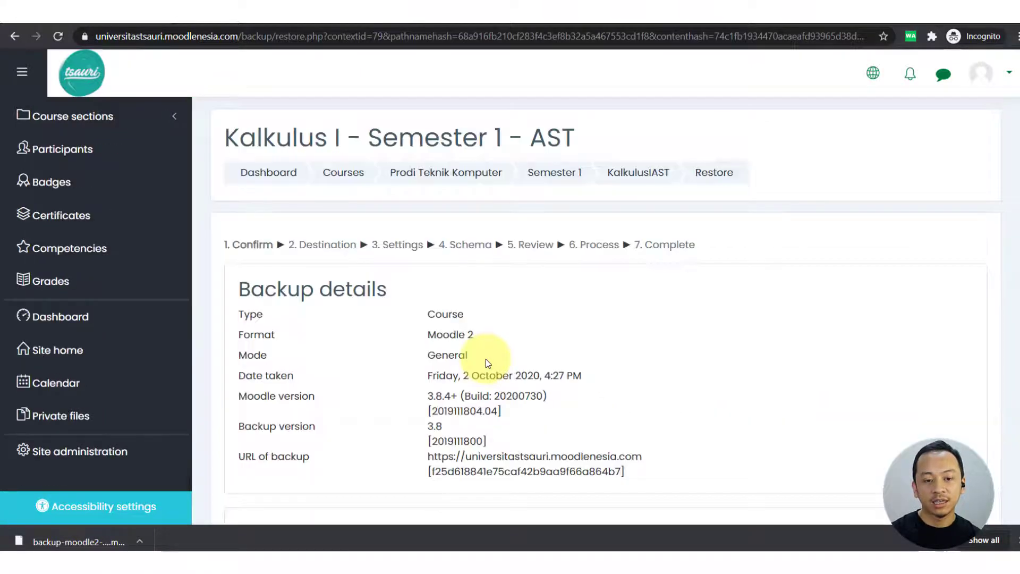
Review the backup details and included course sections, and continue to the restore destination stage
{"action": "scroll", "coordinate": [486, 358], "scroll_direction": "down", "scroll_amount": 5}
{"action": "scroll", "coordinate": [486, 358], "scroll_direction": "down", "scroll_amount": 15}
{"action": "scroll", "coordinate": [485, 359], "scroll_direction": "up", "scroll_amount": 7}
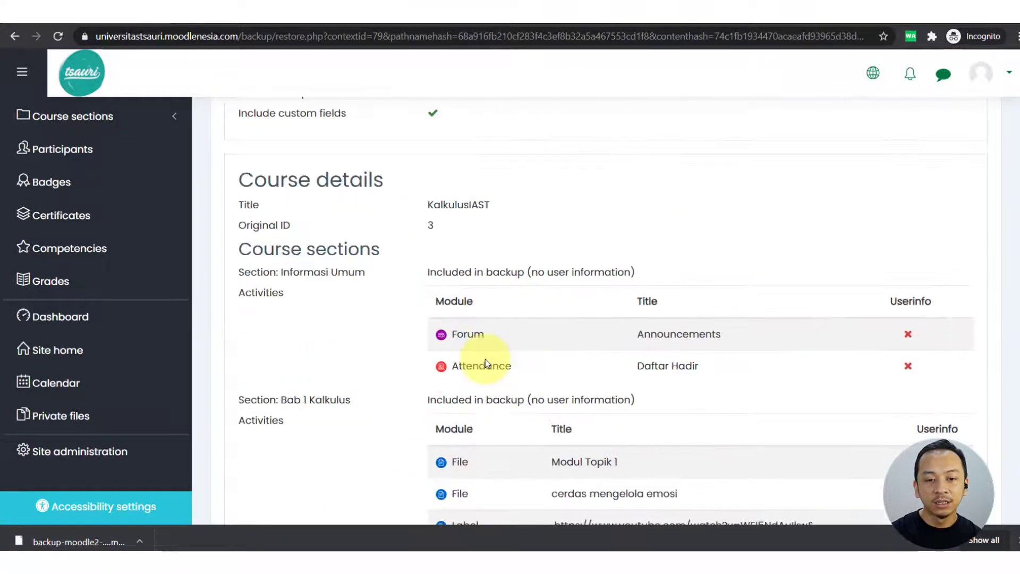
{"action": "scroll", "coordinate": [485, 359], "scroll_direction": "down", "scroll_amount": 8}
{"action": "scroll", "coordinate": [485, 359], "scroll_direction": "down", "scroll_amount": 5}
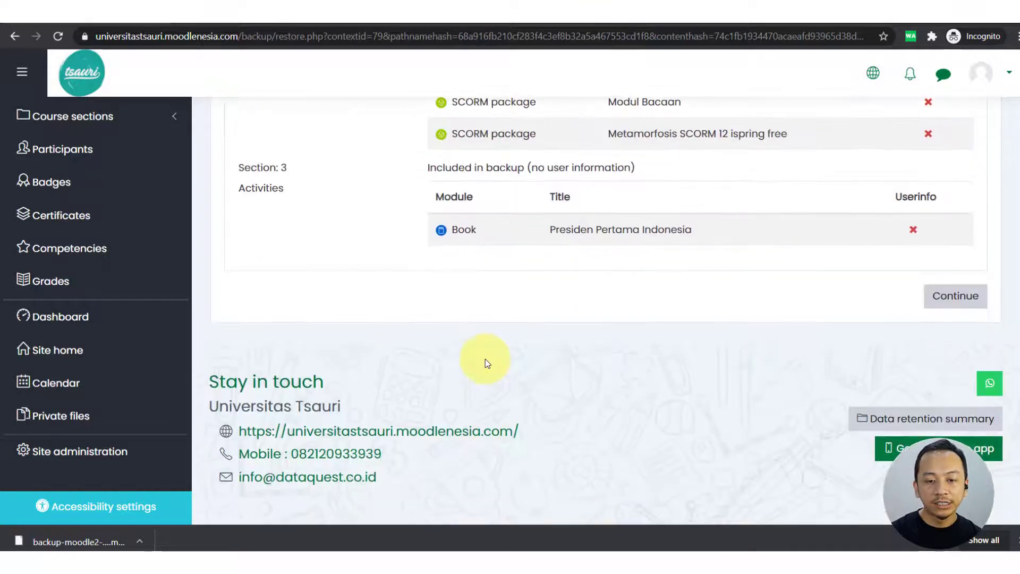
{"action": "left_click", "coordinate": [962, 294]}
Examine the restore destination options for a new course, this course and an existing course
{"action": "scroll", "coordinate": [528, 357], "scroll_direction": "down", "scroll_amount": 1}
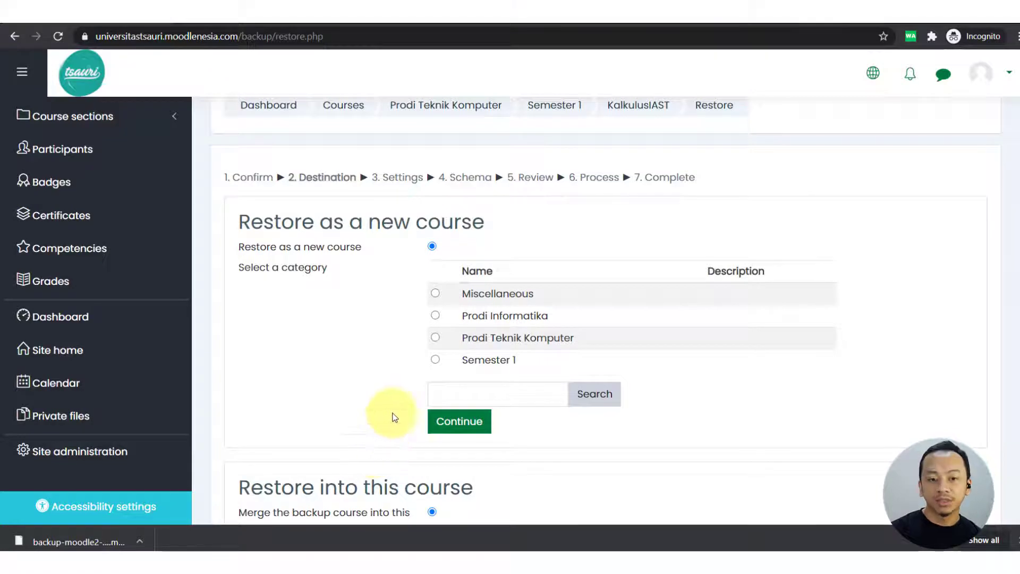
{"action": "left_click_drag", "start_coordinate": [313, 222], "coordinate": [446, 210]}
{"action": "scroll", "coordinate": [412, 275], "scroll_direction": "down", "scroll_amount": 3}
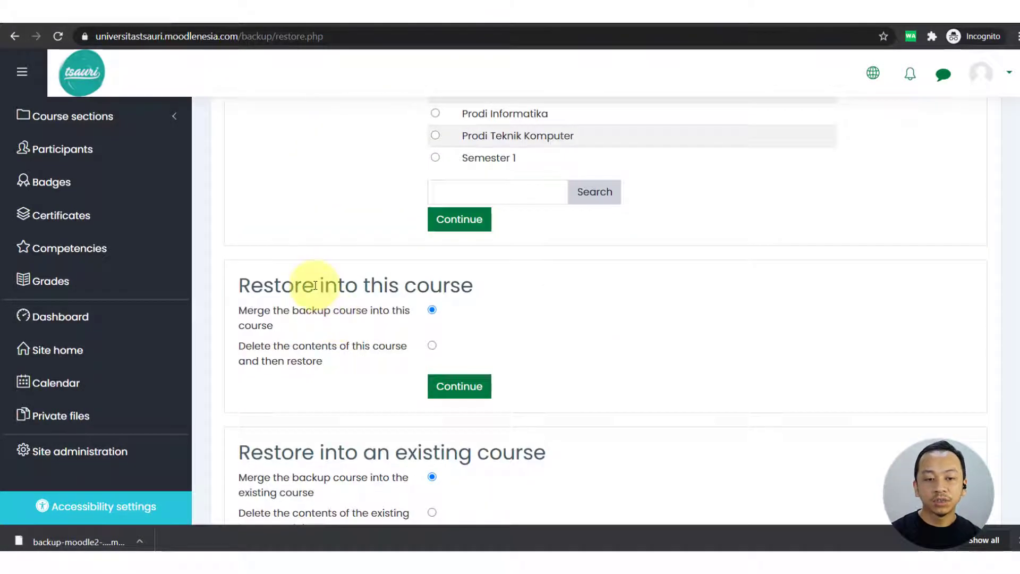
{"action": "left_click_drag", "start_coordinate": [314, 285], "coordinate": [391, 280]}
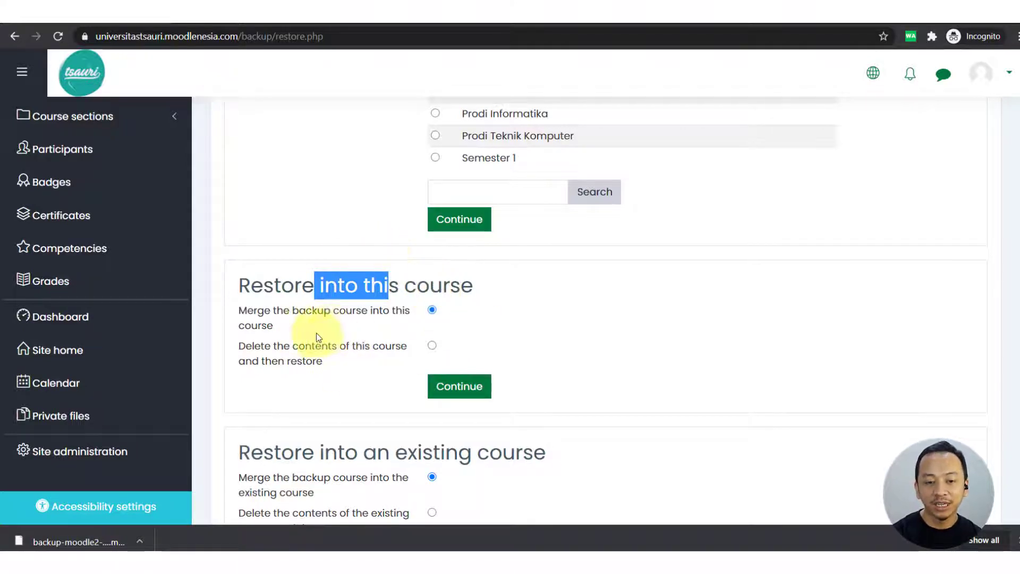
{"action": "scroll", "coordinate": [319, 345], "scroll_direction": "down", "scroll_amount": 1}
{"action": "scroll", "coordinate": [320, 353], "scroll_direction": "down", "scroll_amount": 2}
{"action": "scroll", "coordinate": [436, 318], "scroll_direction": "up", "scroll_amount": 2}
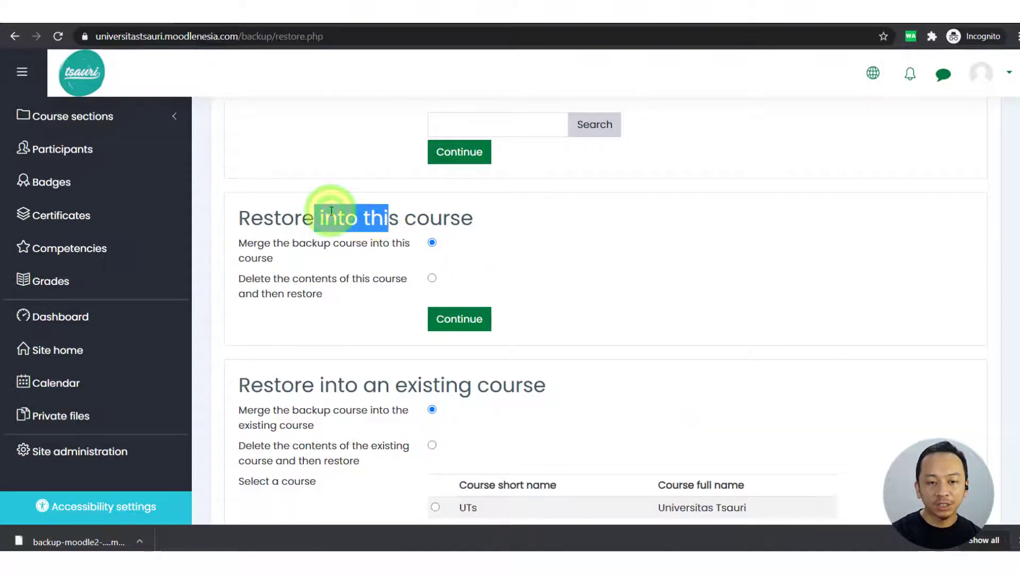
{"action": "left_click", "coordinate": [388, 237]}
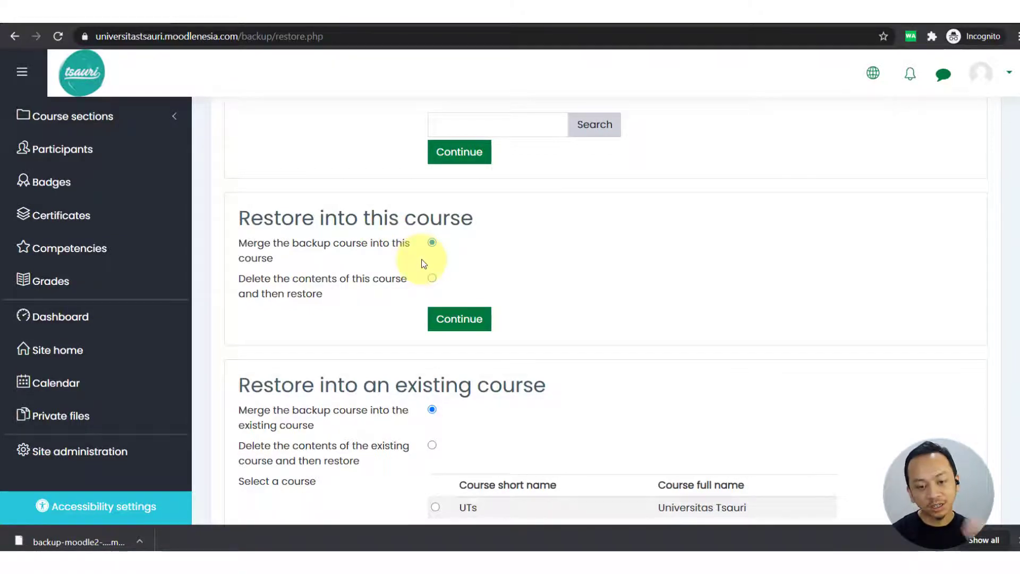
{"action": "scroll", "coordinate": [424, 263], "scroll_direction": "down", "scroll_amount": 1}
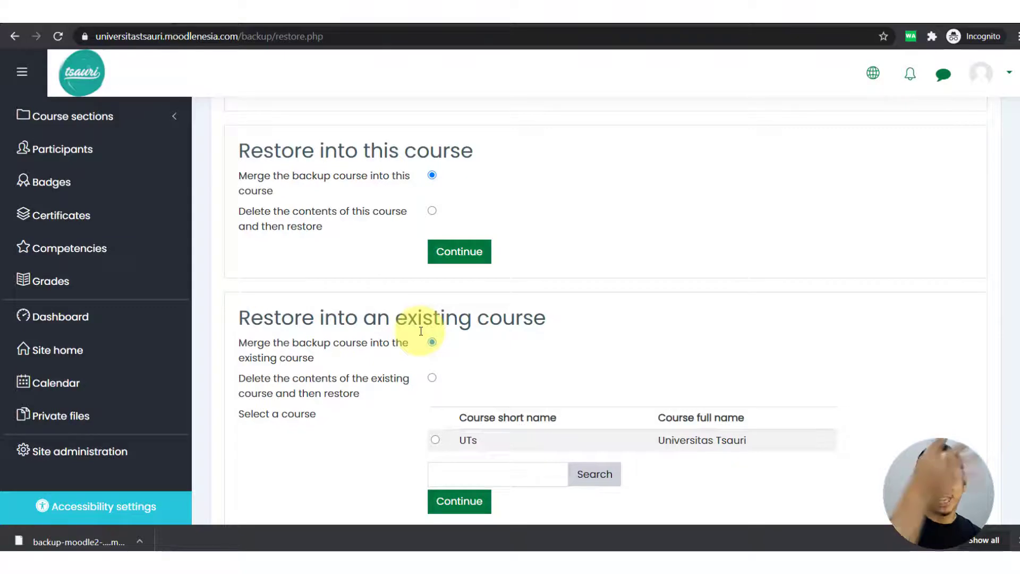
{"action": "scroll", "coordinate": [421, 360], "scroll_direction": "up", "scroll_amount": 8}
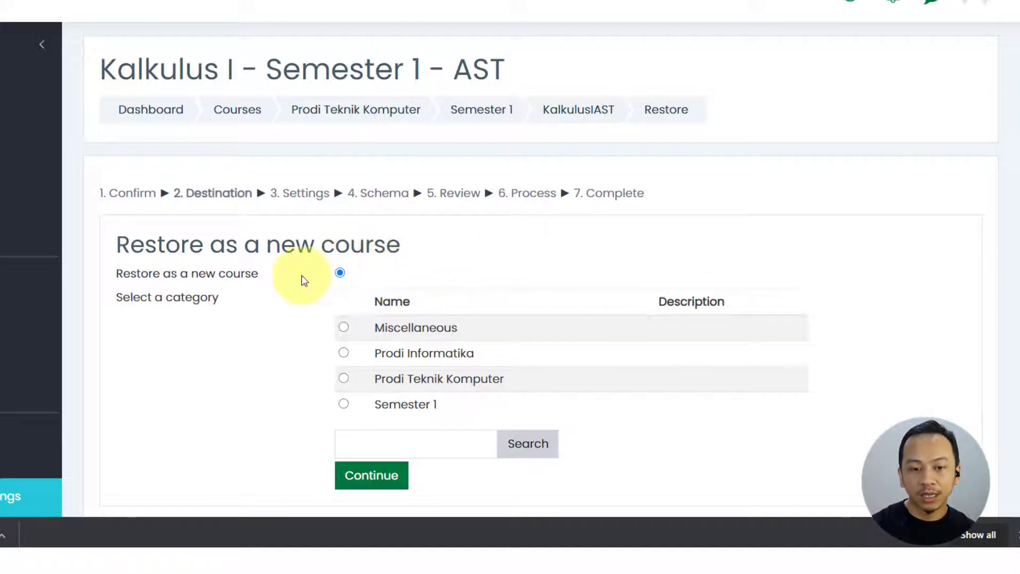
Choose to restore as a new course in the Semester 1 category and continue to the restore settings
{"action": "double_click", "coordinate": [206, 246]}
{"action": "left_click_drag", "start_coordinate": [292, 238], "coordinate": [410, 230]}
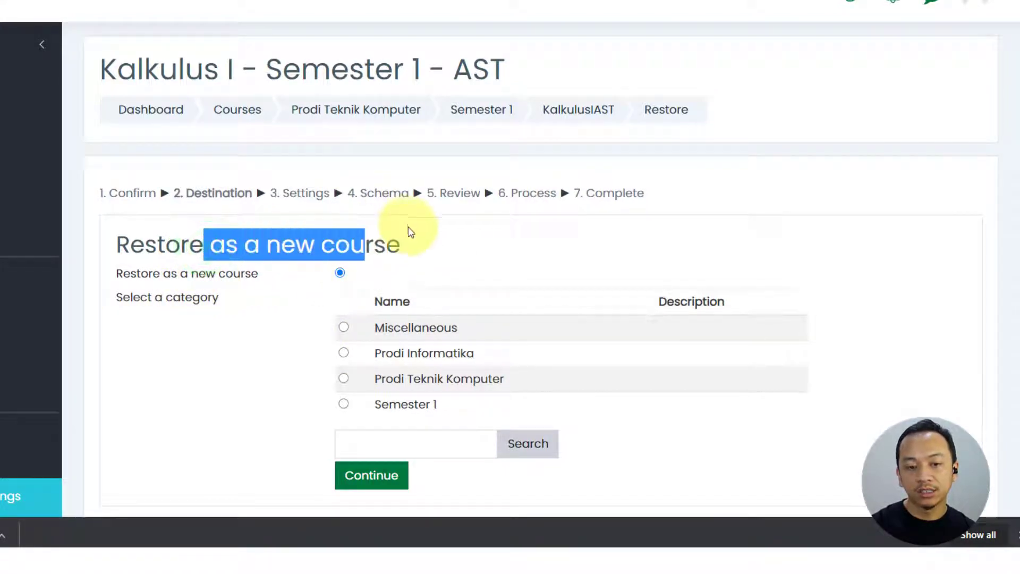
{"action": "left_click", "coordinate": [410, 234]}
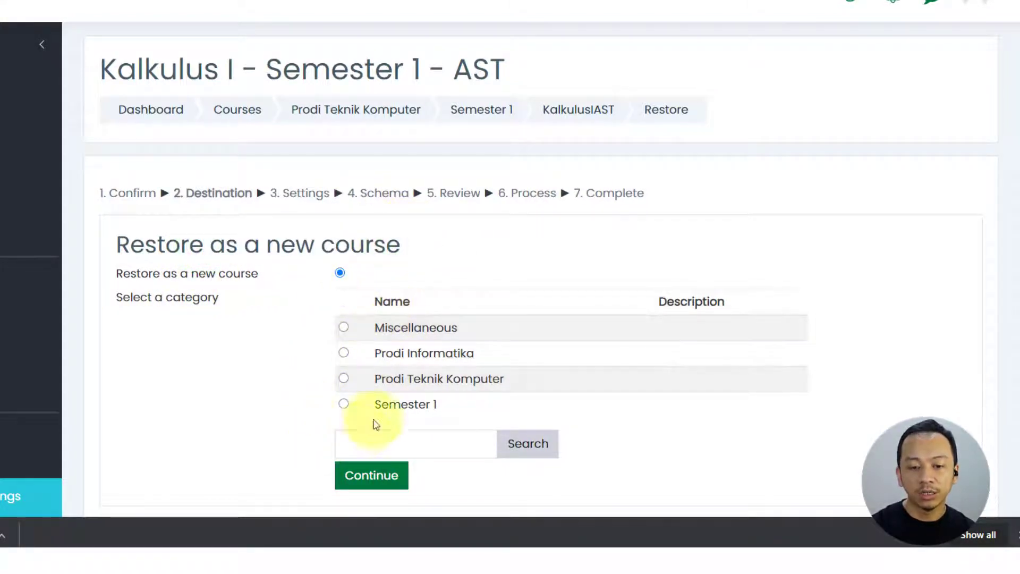
{"action": "left_click", "coordinate": [341, 406]}
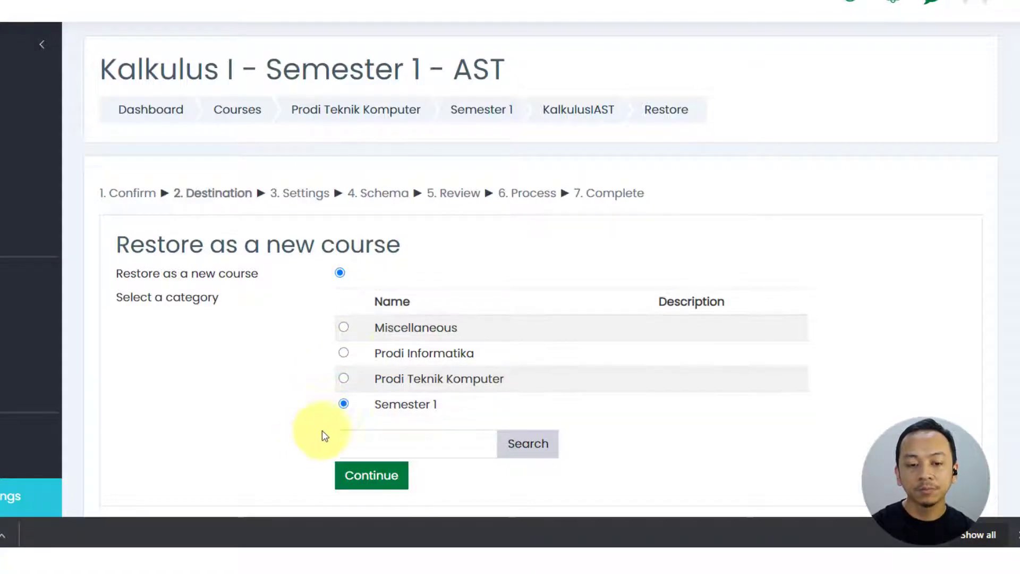
{"action": "scroll", "coordinate": [361, 346], "scroll_direction": "down", "scroll_amount": 1}
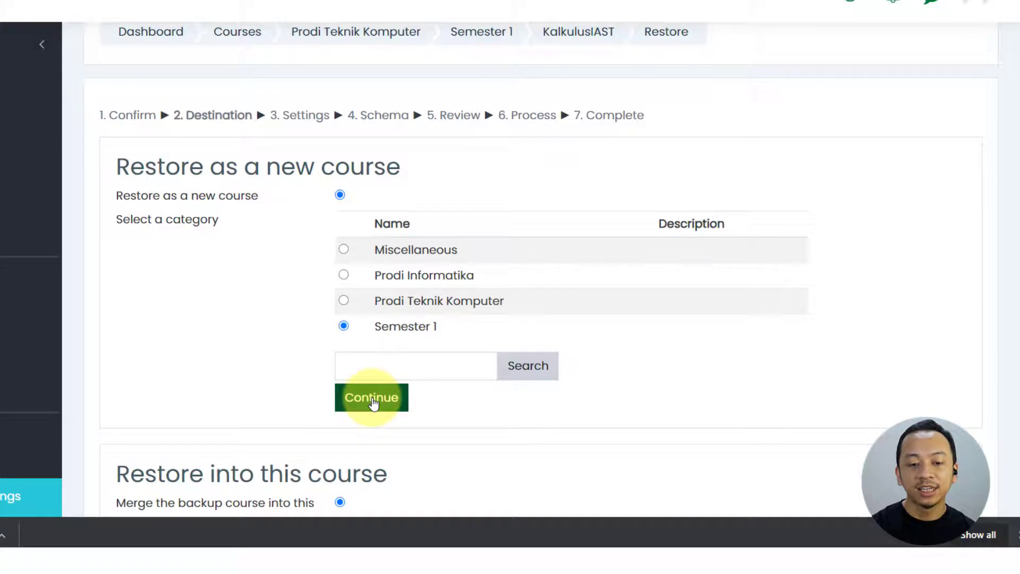
{"action": "left_click", "coordinate": [373, 403]}
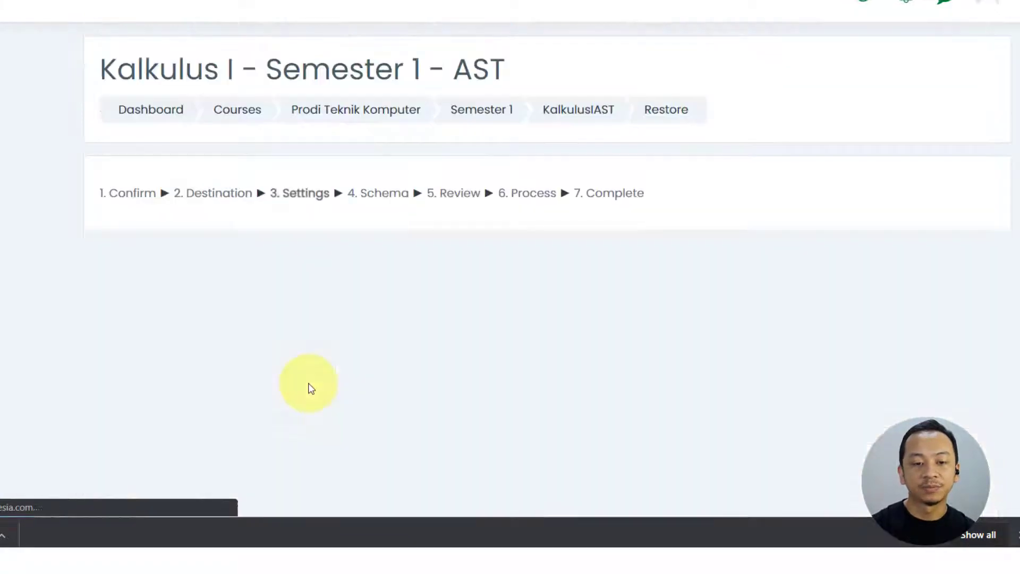
Keep the default restore settings and proceed to the schema stage
{"action": "scroll", "coordinate": [311, 388], "scroll_direction": "down", "scroll_amount": 10}
{"action": "scroll", "coordinate": [315, 376], "scroll_direction": "up", "scroll_amount": 2}
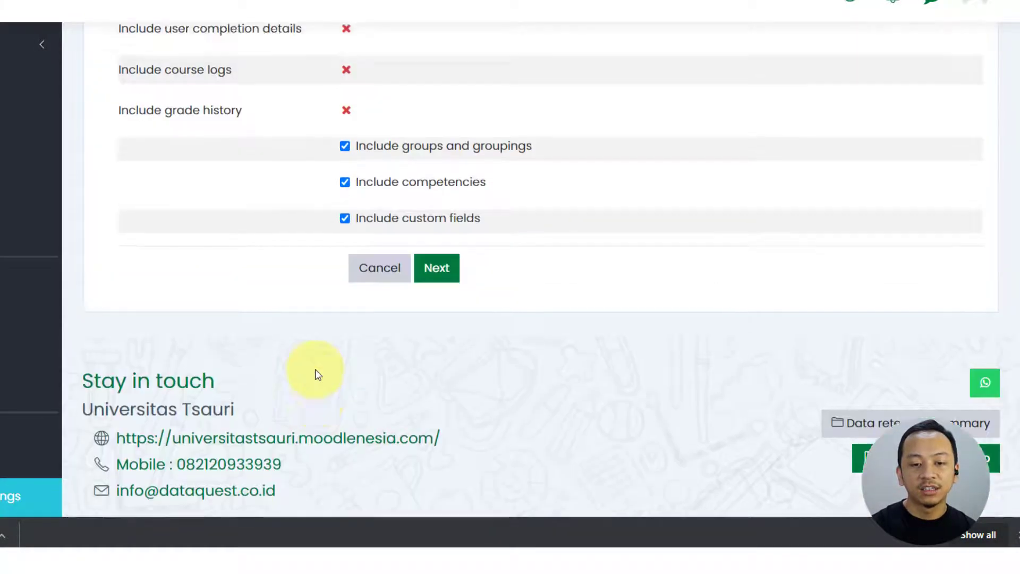
{"action": "scroll", "coordinate": [317, 375], "scroll_direction": "down", "scroll_amount": 1}
{"action": "left_click", "coordinate": [445, 325]}
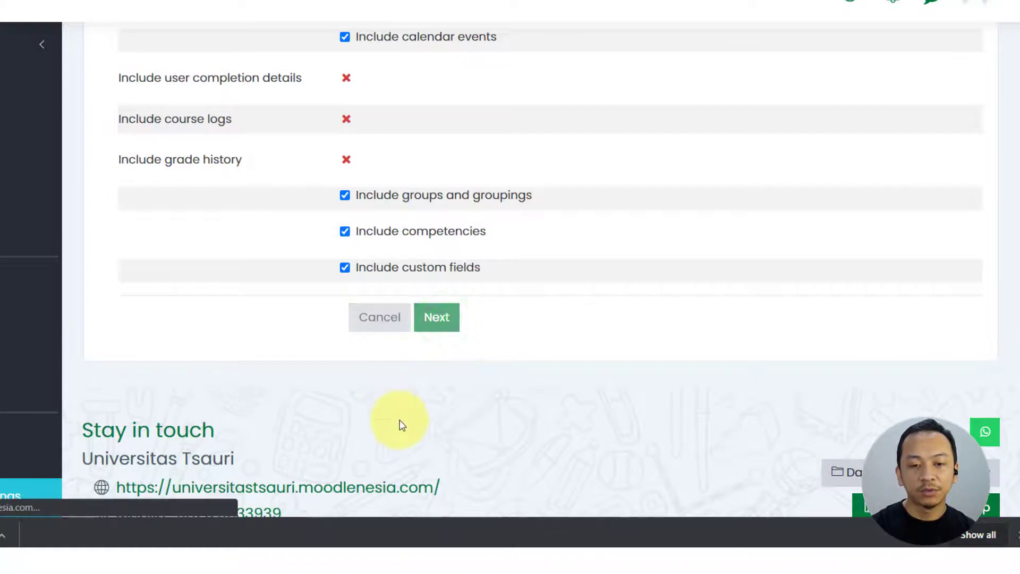
Append "- 1" to the end of the restored course's full name
{"action": "scroll", "coordinate": [398, 372], "scroll_direction": "down", "scroll_amount": 1}
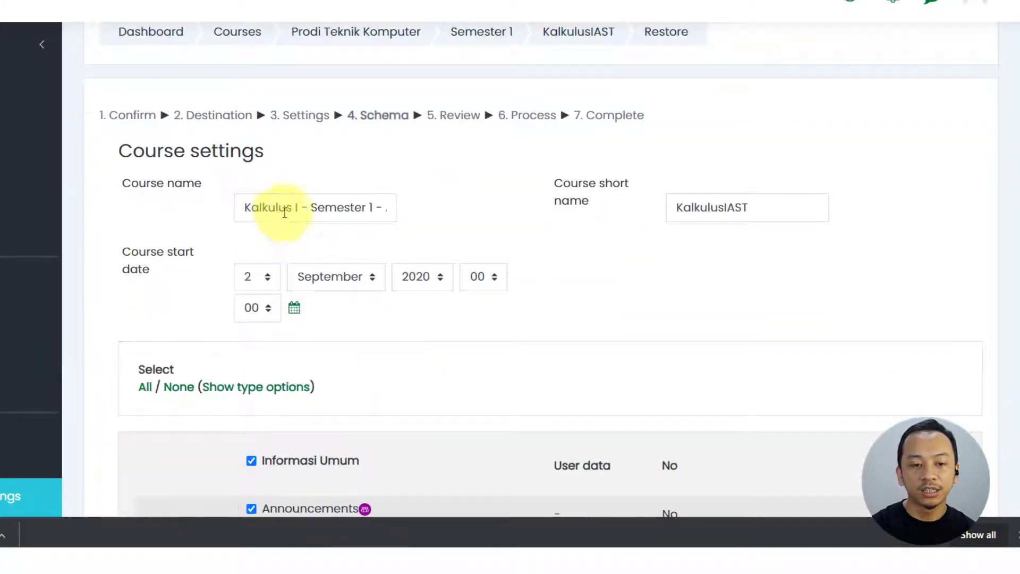
{"action": "left_click", "coordinate": [285, 209]}
{"action": "left_click_drag", "start_coordinate": [247, 208], "coordinate": [464, 220]}
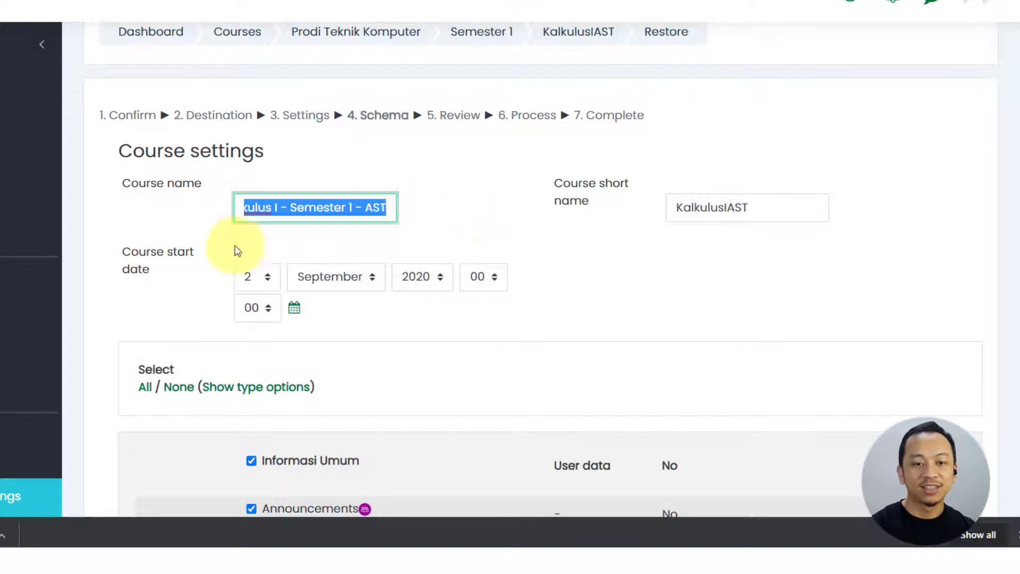
{"action": "left_click", "coordinate": [390, 207]}
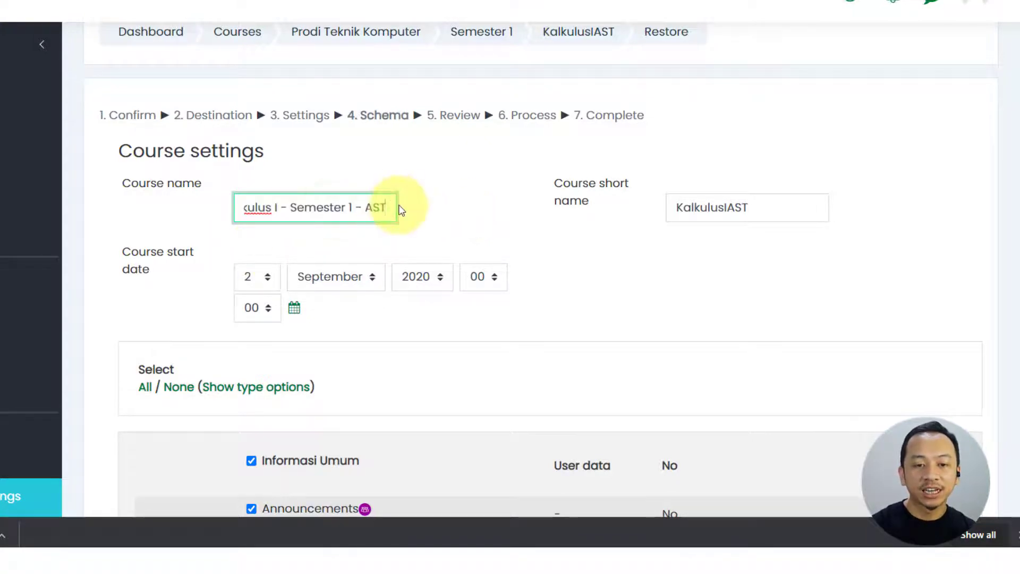
{"action": "type", "text": "- 1"}
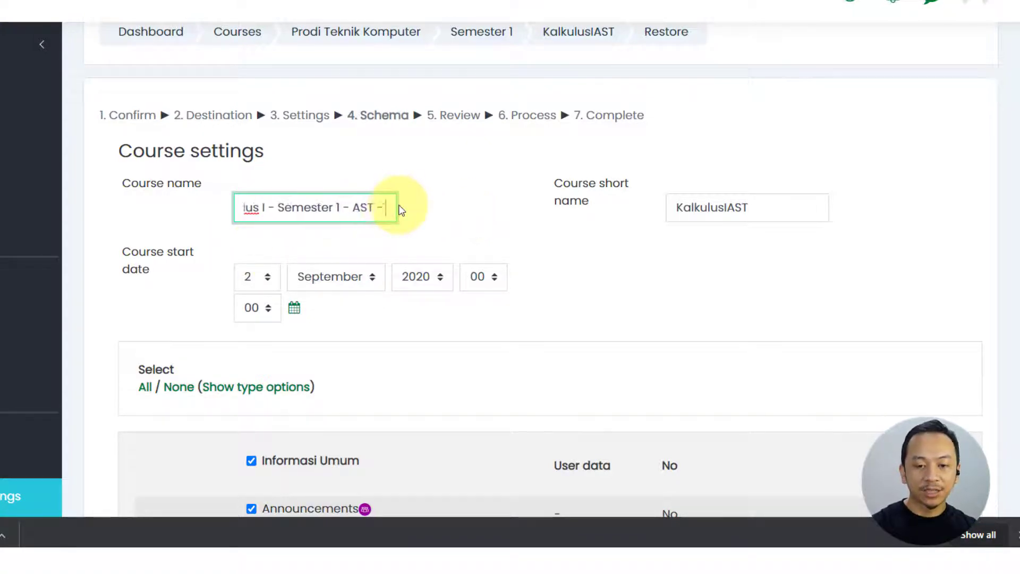
{"action": "left_click", "coordinate": [453, 210]}
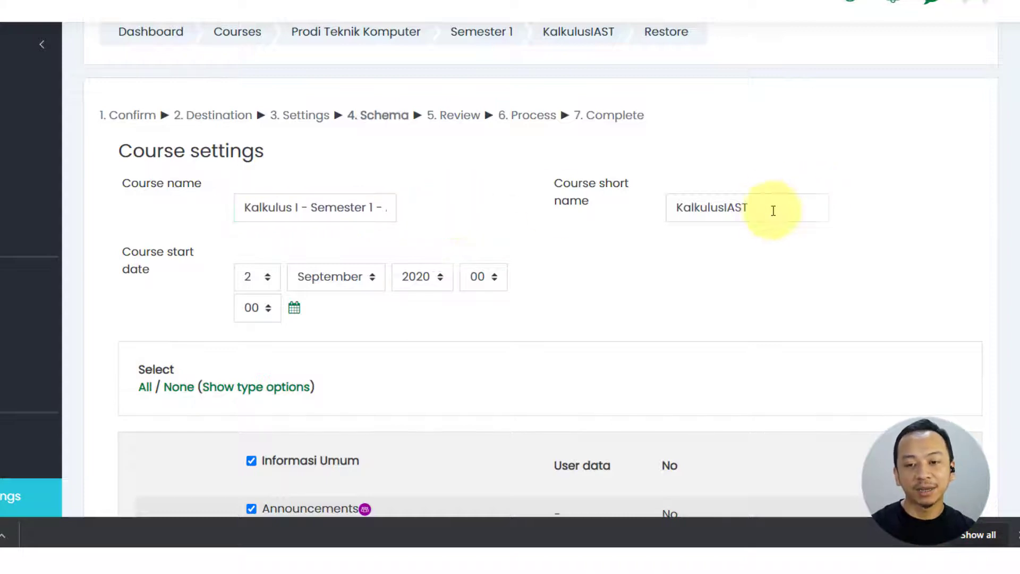
Set the restored course's short name to KalkulusIAST1
{"action": "left_click", "coordinate": [767, 211]}
{"action": "type", "text": "1"}
{"action": "left_click", "coordinate": [649, 279]}
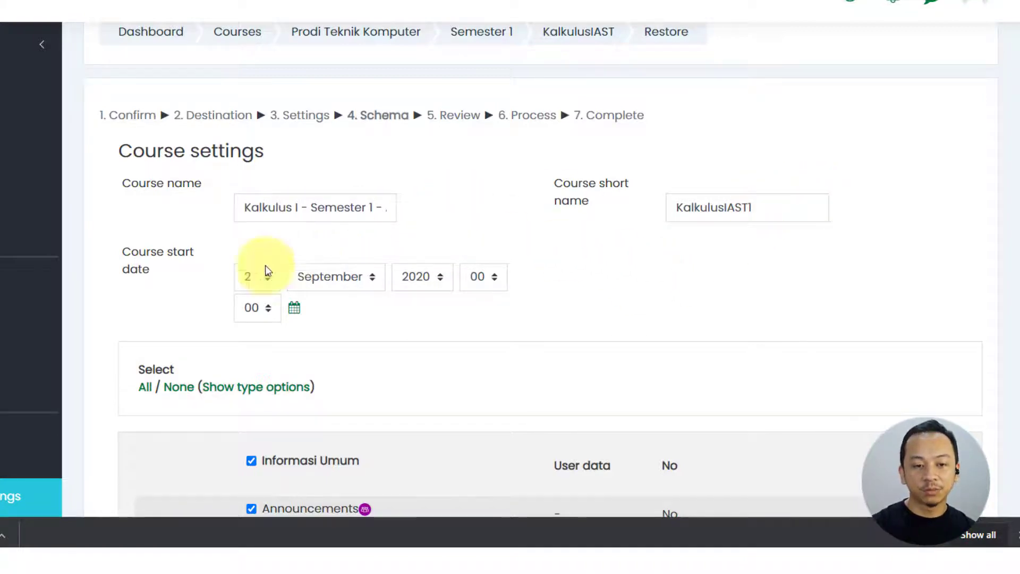
Exclude Section 3 from the restore, keep the other sections and activities, and proceed to the review stage
{"action": "scroll", "coordinate": [336, 346], "scroll_direction": "down", "scroll_amount": 5}
{"action": "scroll", "coordinate": [340, 348], "scroll_direction": "down", "scroll_amount": 15}
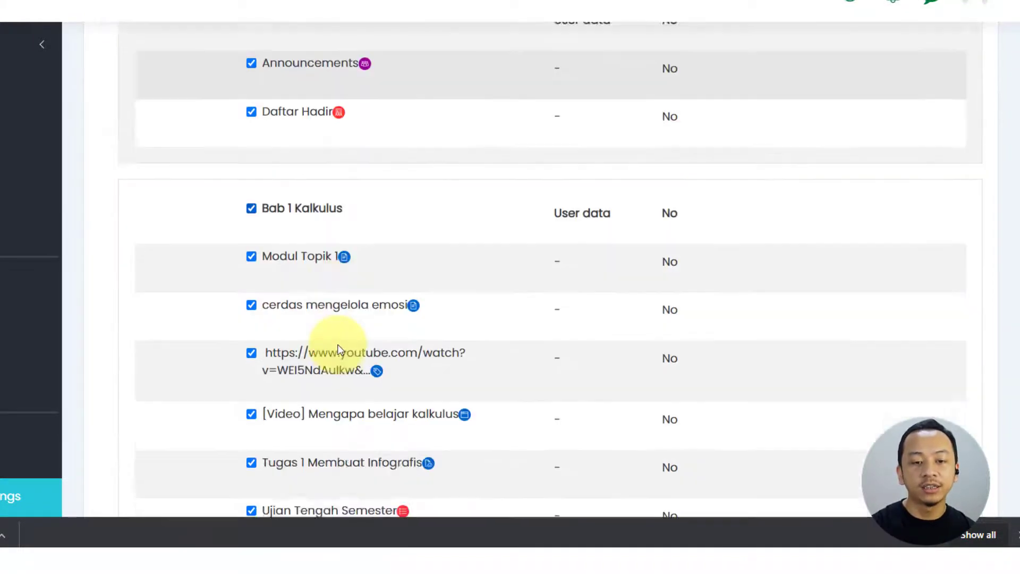
{"action": "scroll", "coordinate": [340, 348], "scroll_direction": "up", "scroll_amount": 12}
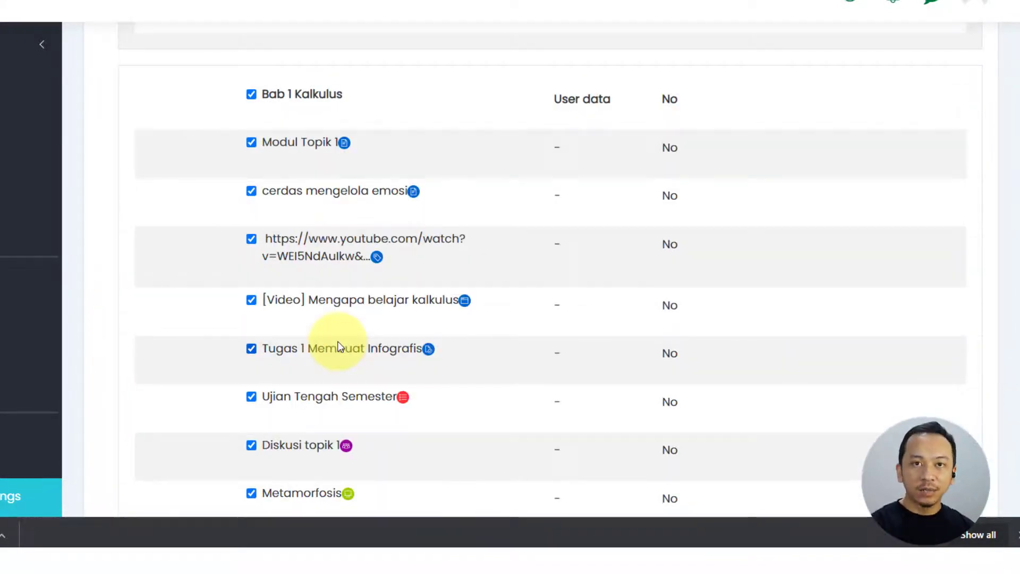
{"action": "scroll", "coordinate": [340, 343], "scroll_direction": "down", "scroll_amount": 8}
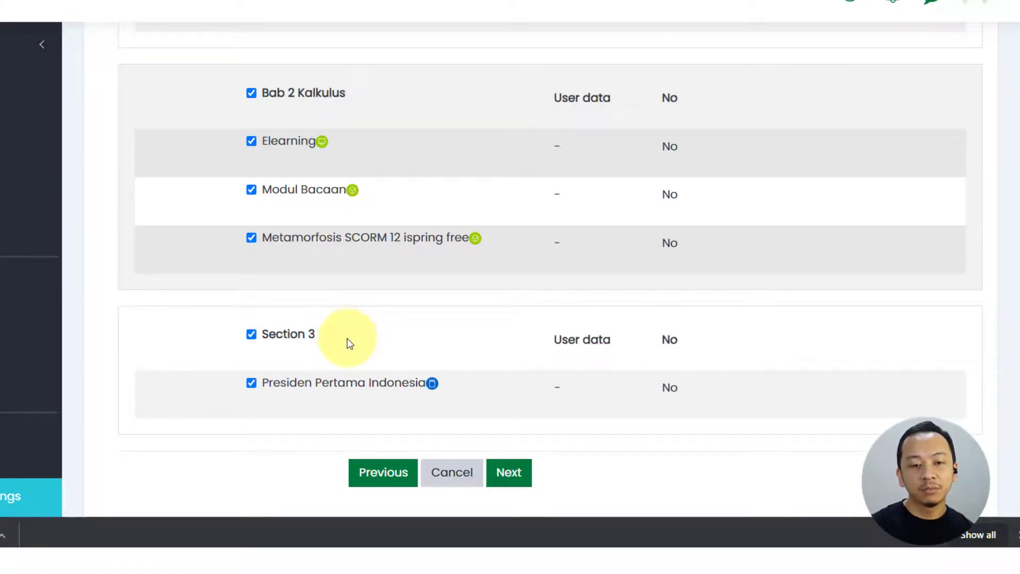
{"action": "left_click", "coordinate": [253, 334]}
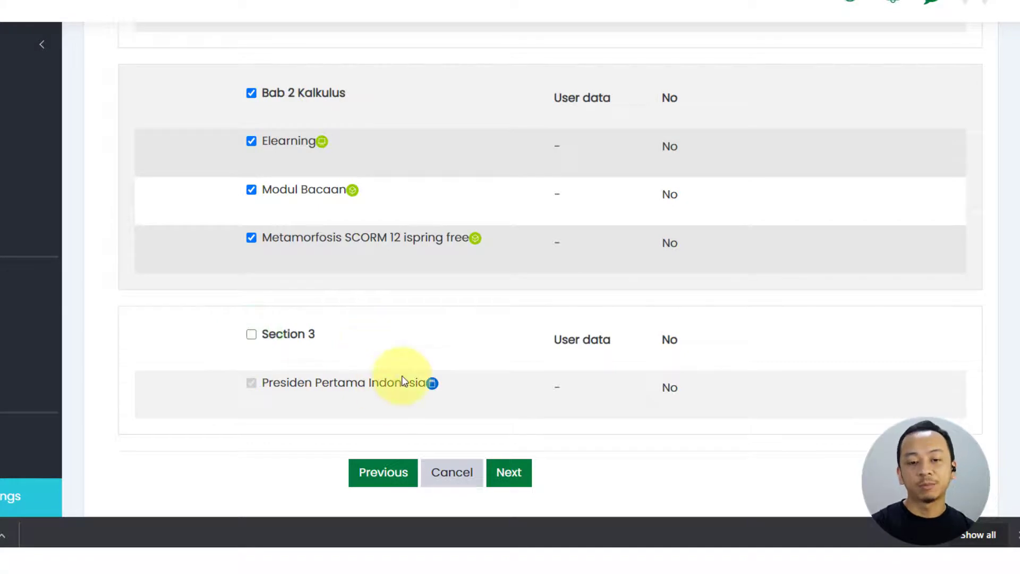
{"action": "left_click", "coordinate": [509, 472]}
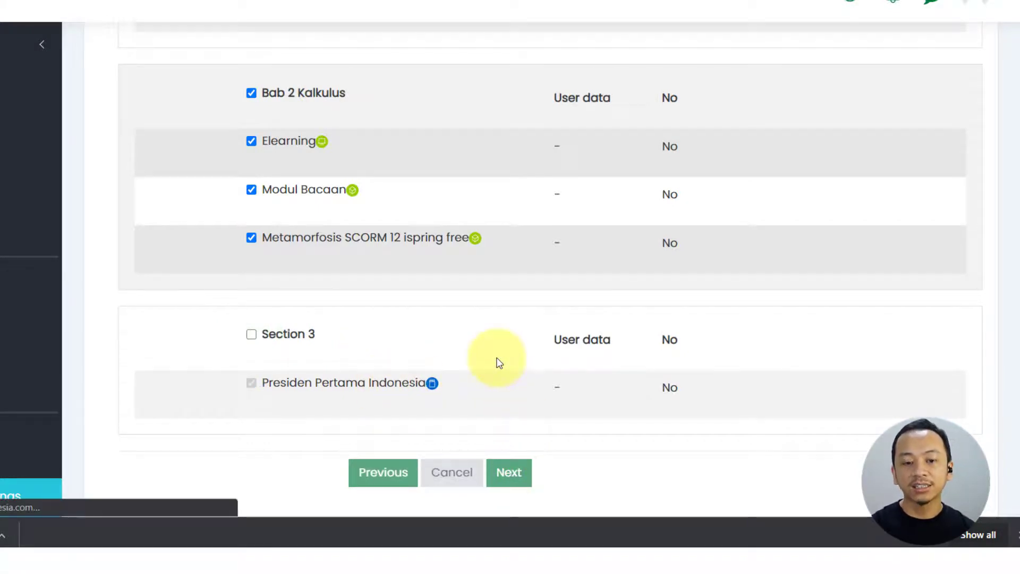
Perform the restore from the review stage and continue to the restored course
{"action": "scroll", "coordinate": [498, 361], "scroll_direction": "down", "scroll_amount": 10}
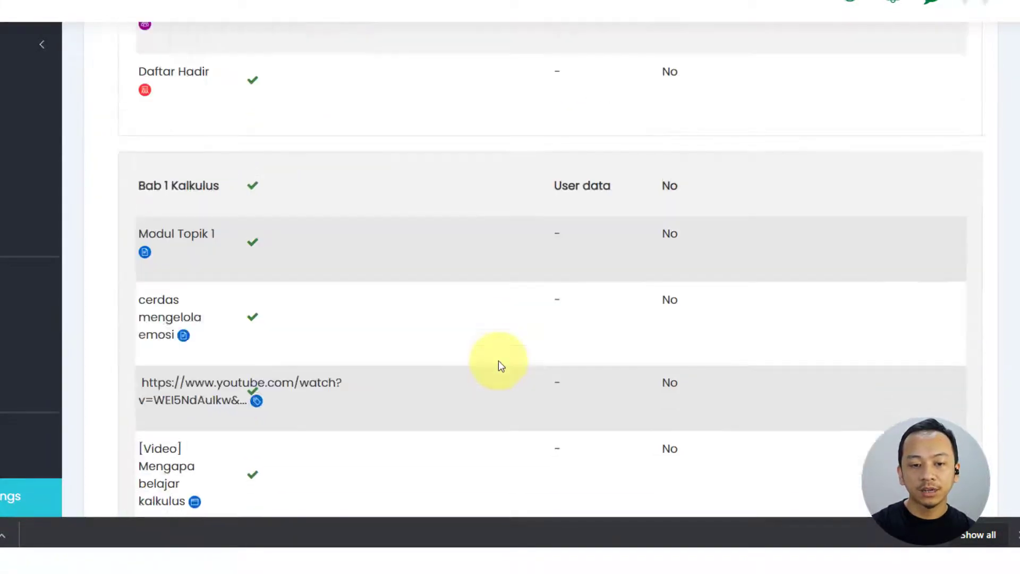
{"action": "scroll", "coordinate": [498, 360], "scroll_direction": "down", "scroll_amount": 10}
{"action": "left_click", "coordinate": [537, 255]}
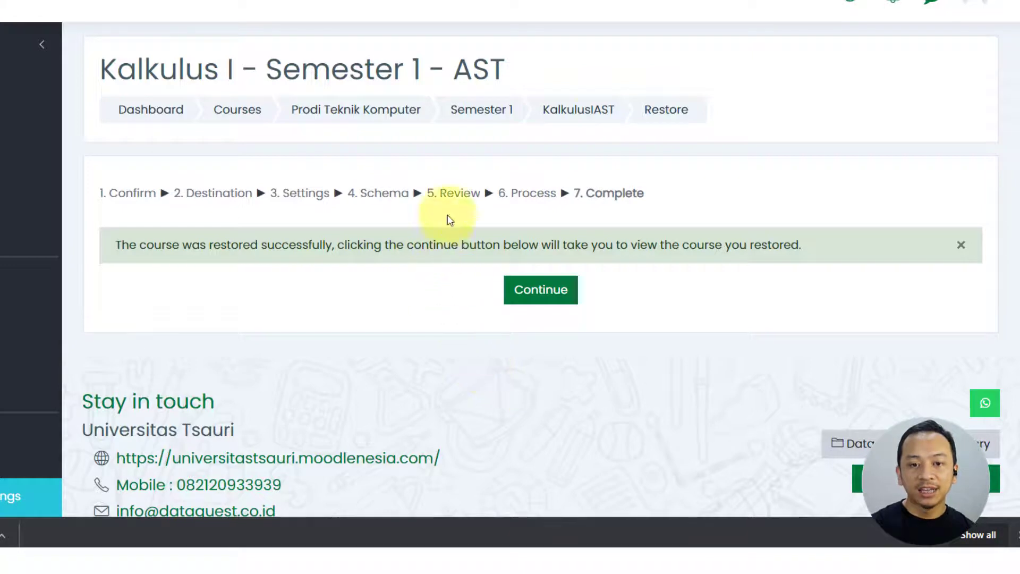
{"action": "left_click", "coordinate": [542, 290]}
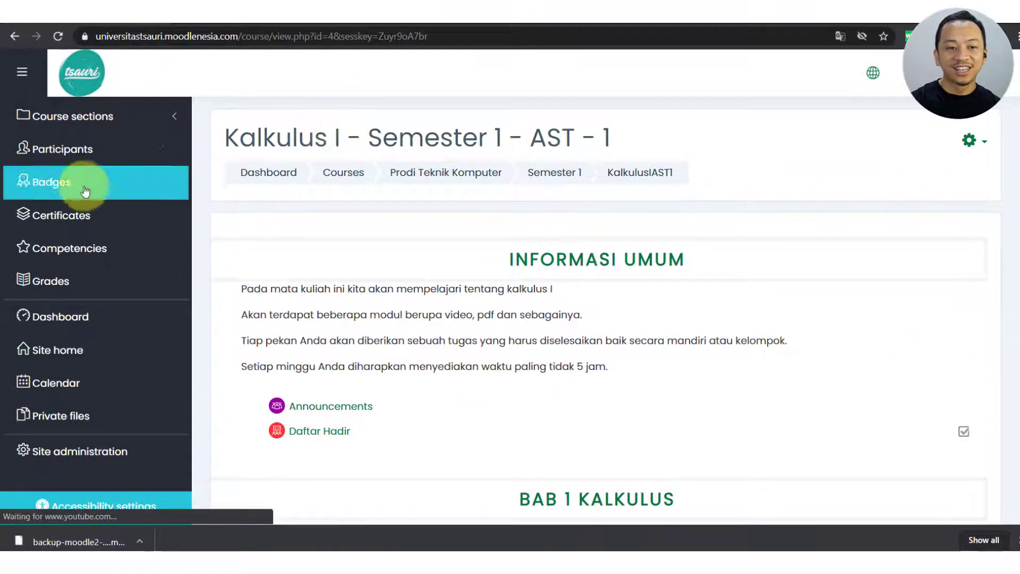
Check the restored course's title and look through its Informasi Umum and Bab 1 Kalkulus content
{"action": "left_click_drag", "start_coordinate": [550, 132], "coordinate": [632, 128]}
{"action": "left_click", "coordinate": [633, 128]}
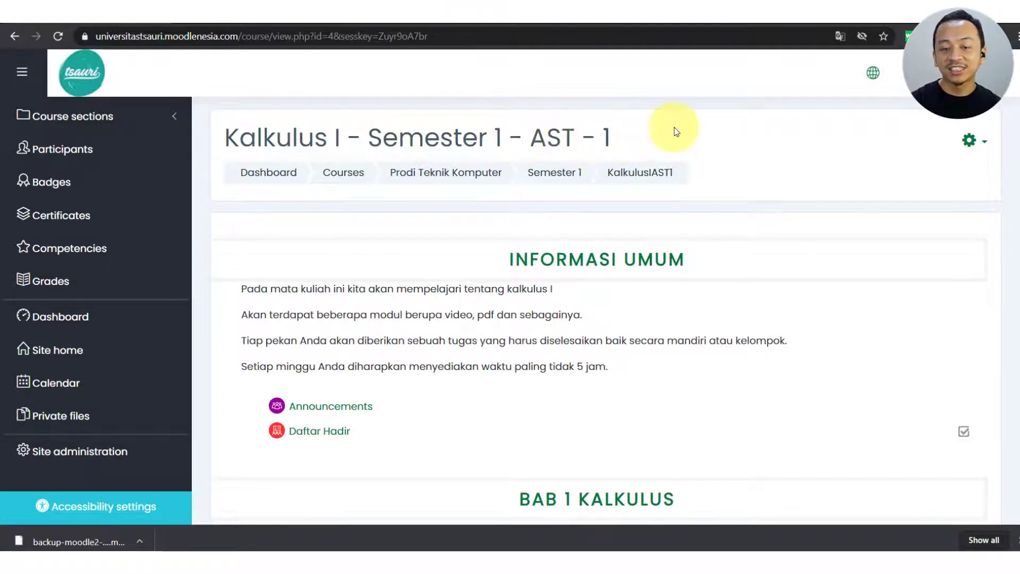
{"action": "scroll", "coordinate": [625, 404], "scroll_direction": "down", "scroll_amount": 1}
{"action": "scroll", "coordinate": [625, 405], "scroll_direction": "down", "scroll_amount": 5}
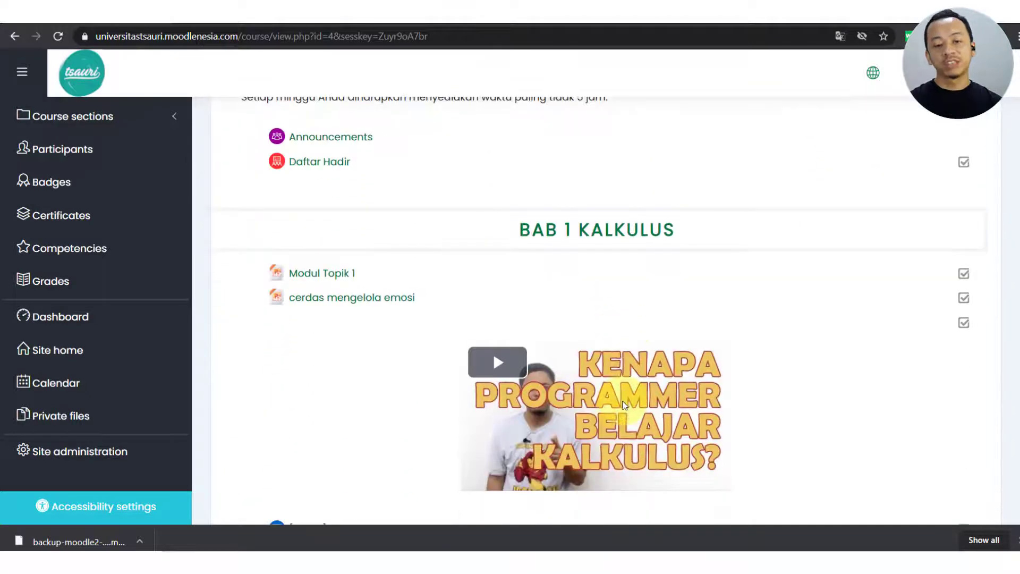
{"action": "scroll", "coordinate": [623, 412], "scroll_direction": "up", "scroll_amount": 1}
{"action": "scroll", "coordinate": [624, 411], "scroll_direction": "up", "scroll_amount": 3}
{"action": "scroll", "coordinate": [622, 405], "scroll_direction": "down", "scroll_amount": 5}
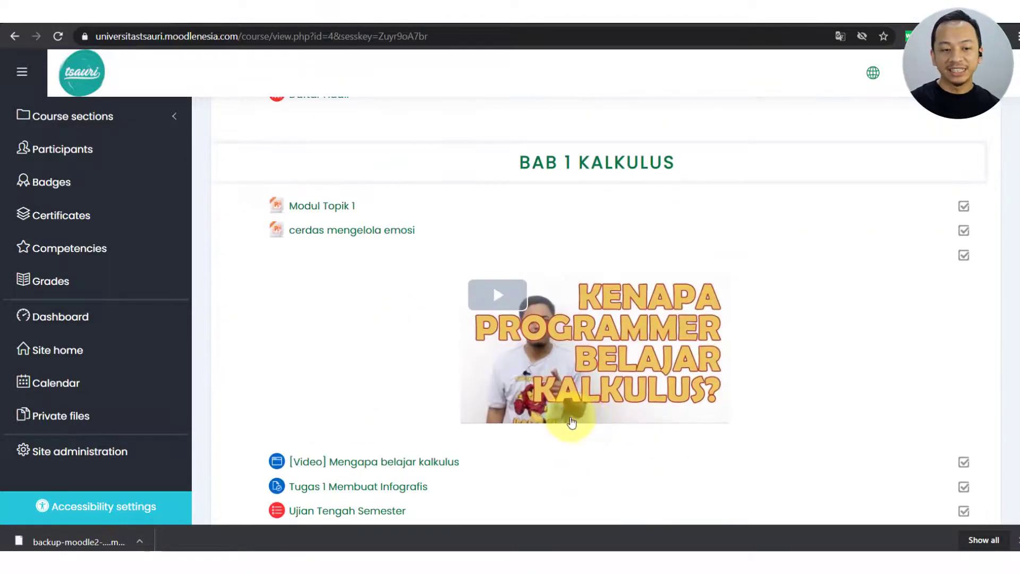
{"action": "scroll", "coordinate": [569, 416], "scroll_direction": "up", "scroll_amount": 5}
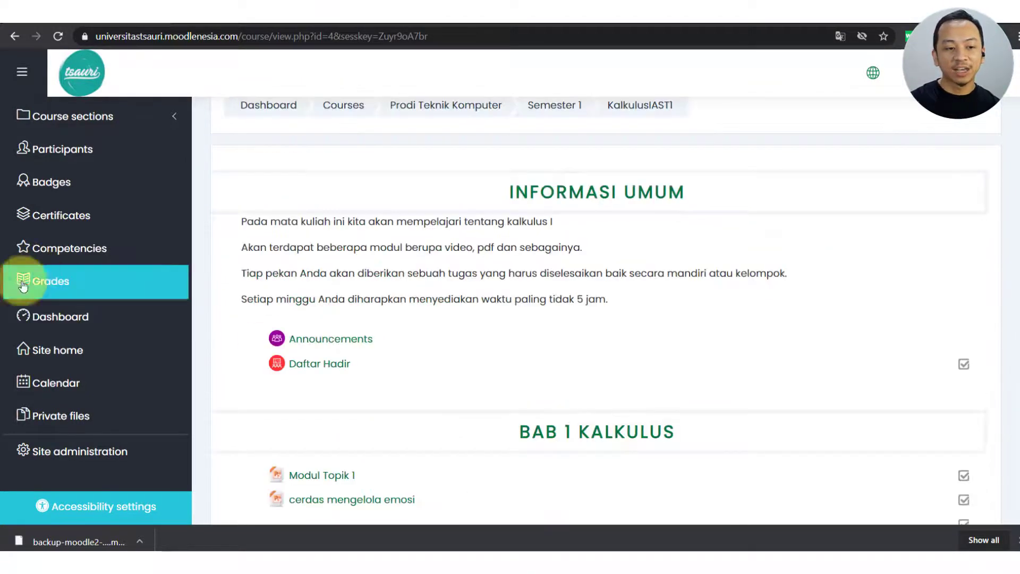
Compare the original and restored Kalkulus I courses on the site home page, briefly viewing the original course
{"action": "left_click", "coordinate": [75, 350]}
{"action": "scroll", "coordinate": [375, 269], "scroll_direction": "down", "scroll_amount": 6}
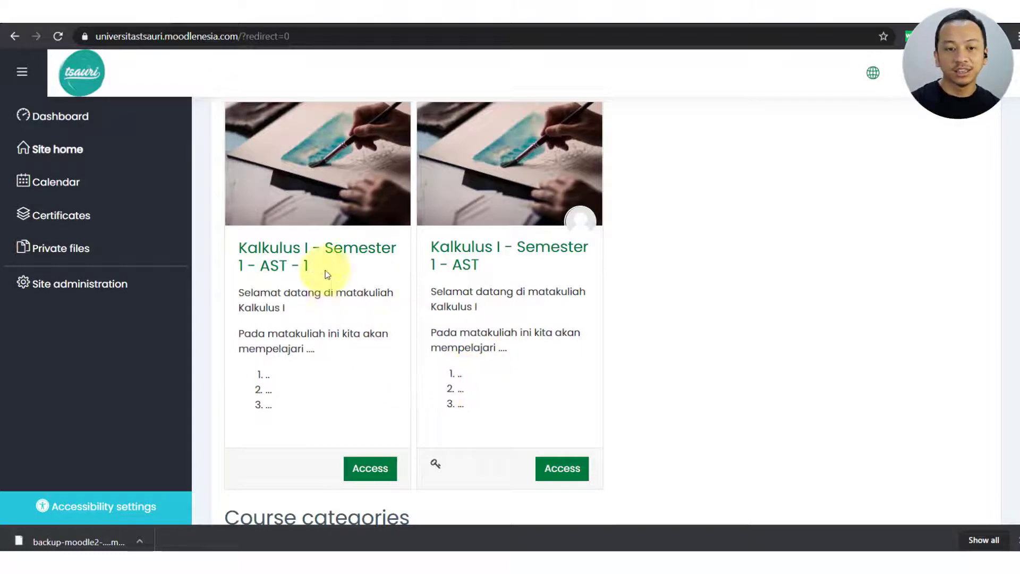
{"action": "left_click", "coordinate": [523, 258]}
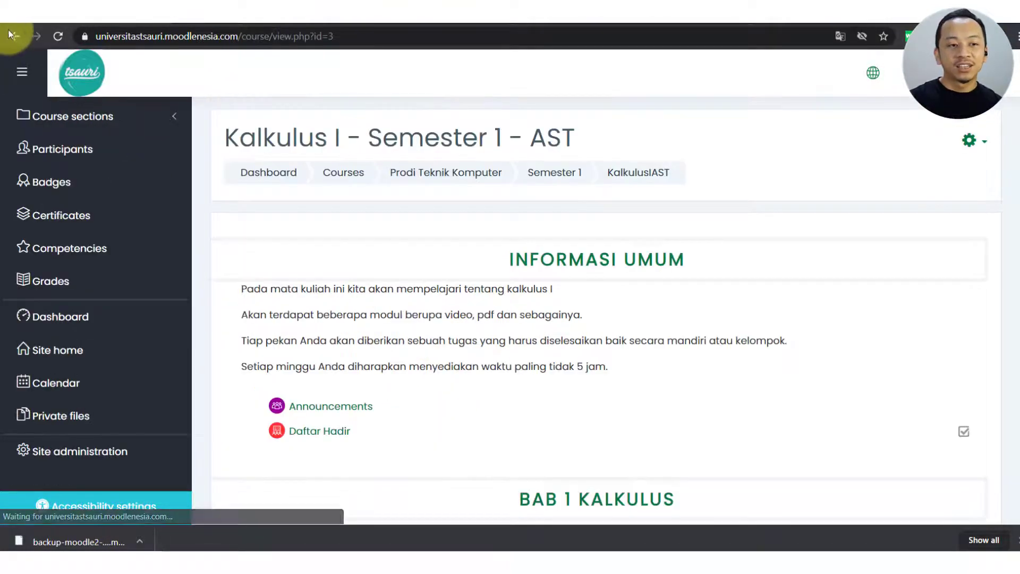
{"action": "left_click", "coordinate": [9, 35]}
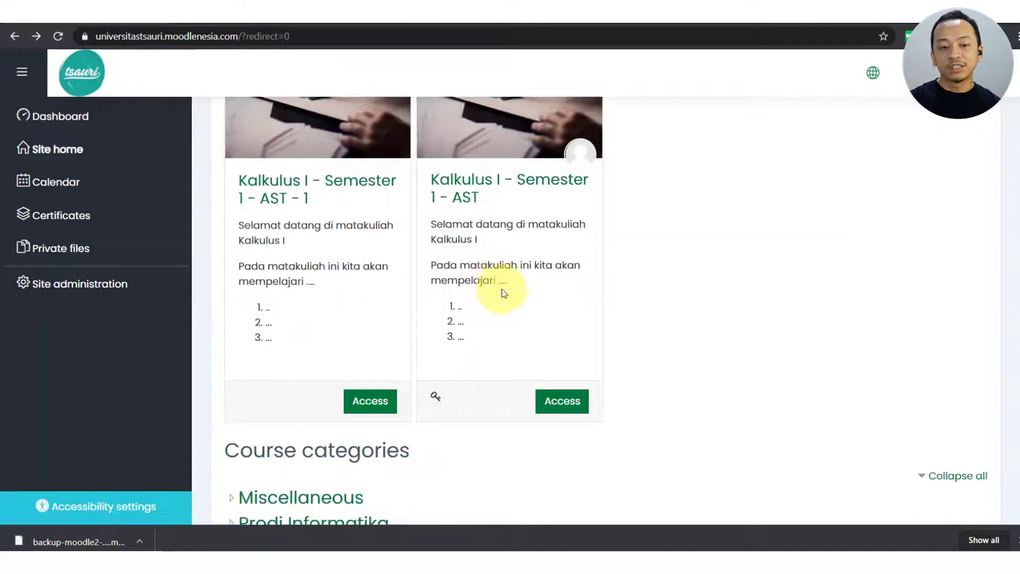
{"action": "scroll", "coordinate": [425, 296], "scroll_direction": "up", "scroll_amount": 2}
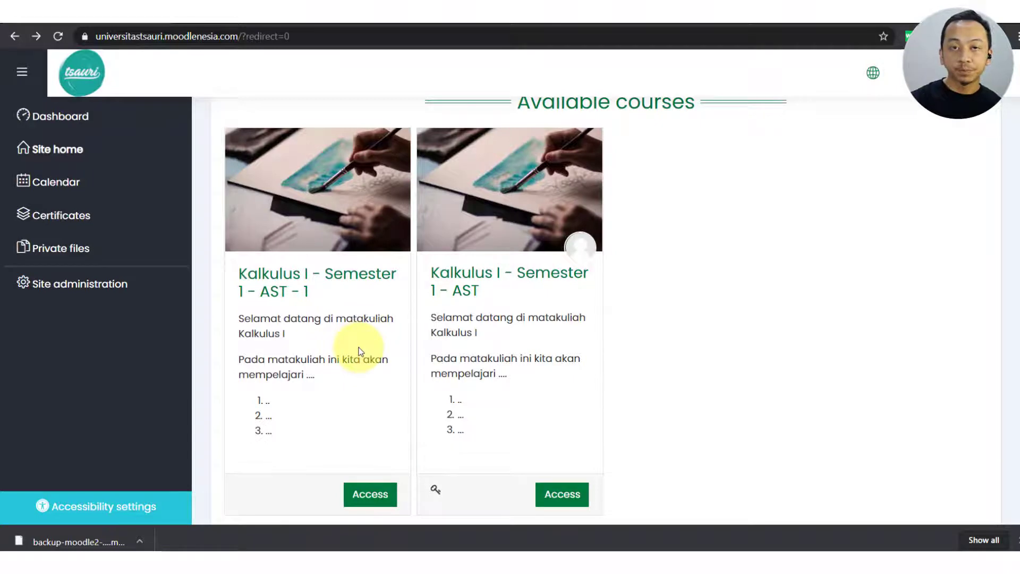
Open the restore page of Kalkulus I - Semester 1 - AST and examine its file import, course backup and private backup areas
{"action": "left_click", "coordinate": [433, 275]}
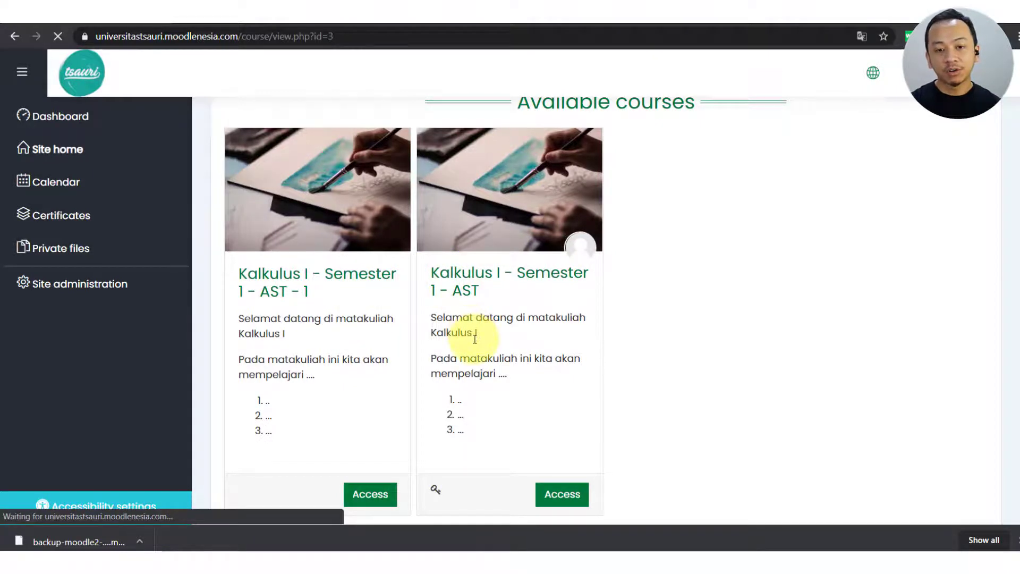
{"action": "left_click", "coordinate": [969, 140]}
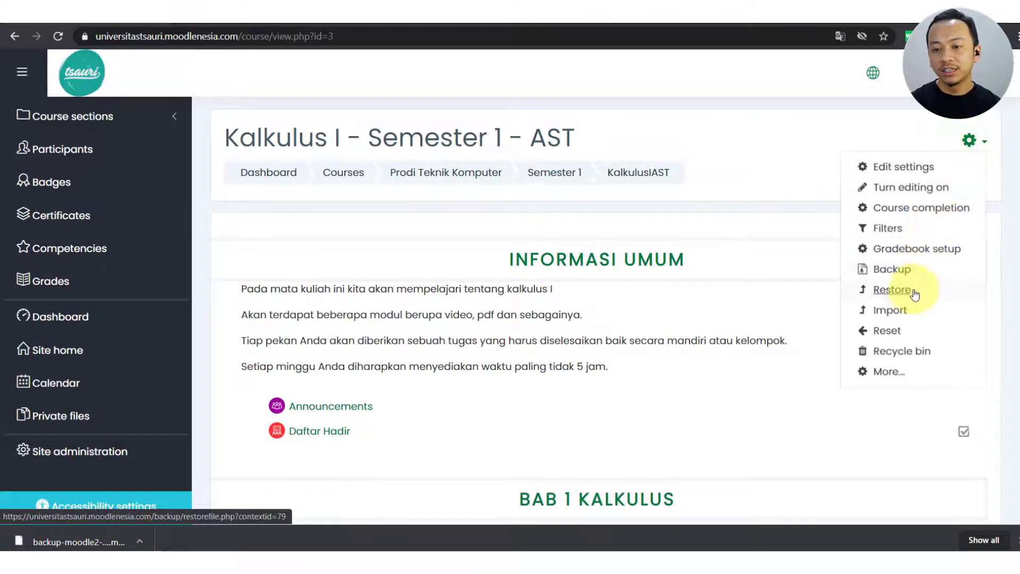
{"action": "left_click", "coordinate": [892, 290]}
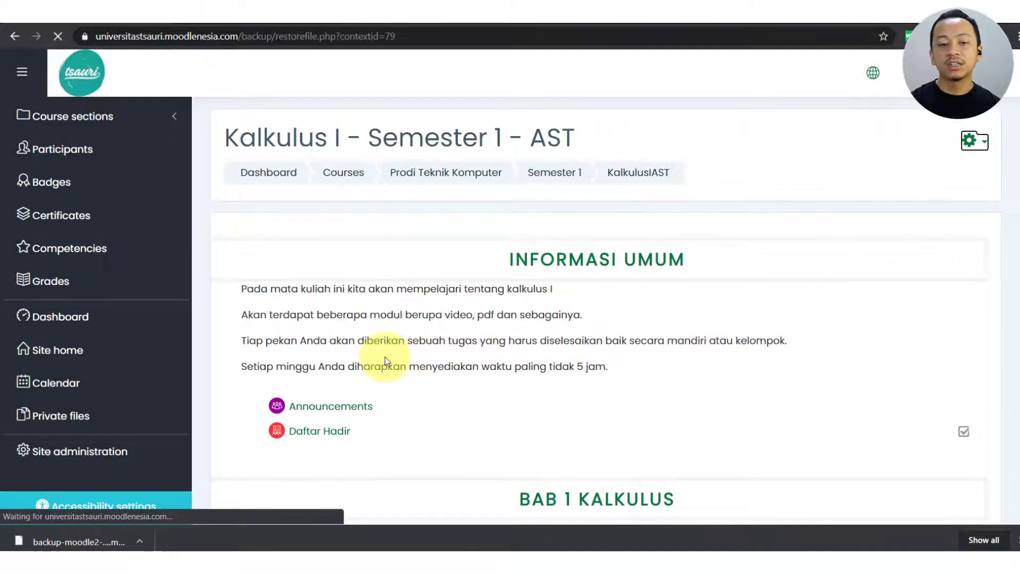
{"action": "scroll", "coordinate": [413, 336], "scroll_direction": "down", "scroll_amount": 3}
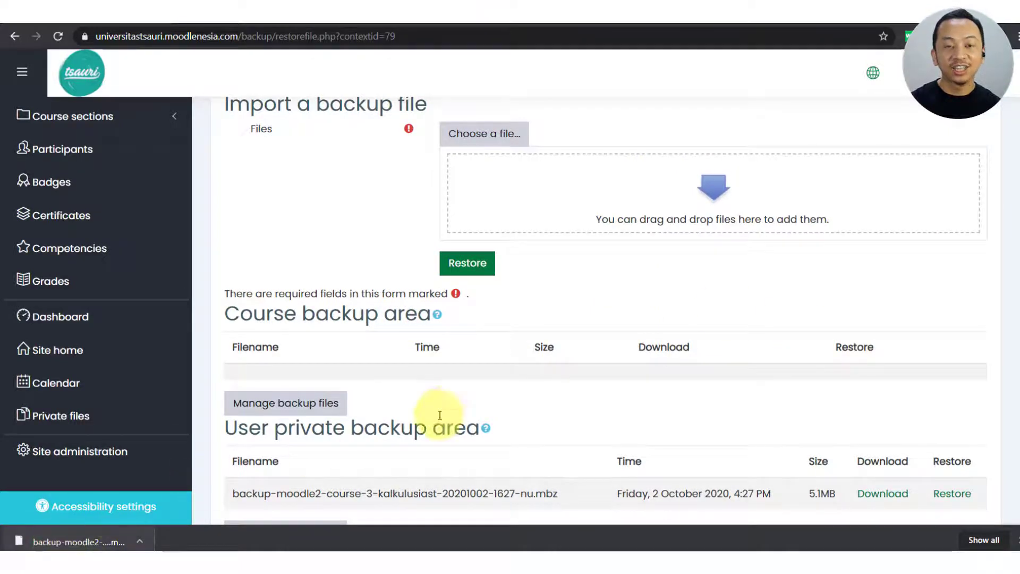
{"action": "scroll", "coordinate": [828, 409], "scroll_direction": "up", "scroll_amount": 3}
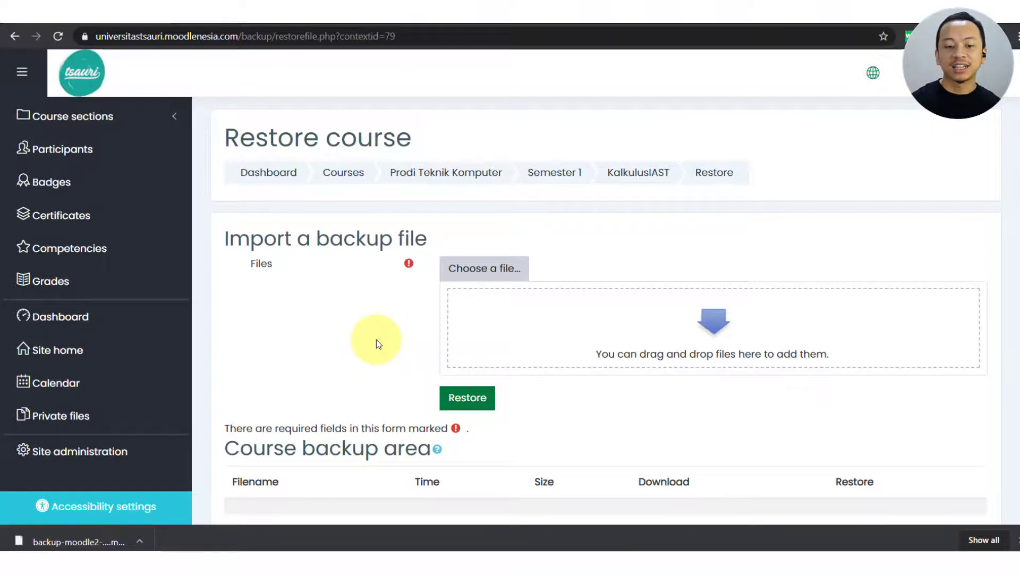
{"action": "scroll", "coordinate": [376, 339], "scroll_direction": "down", "scroll_amount": 7}
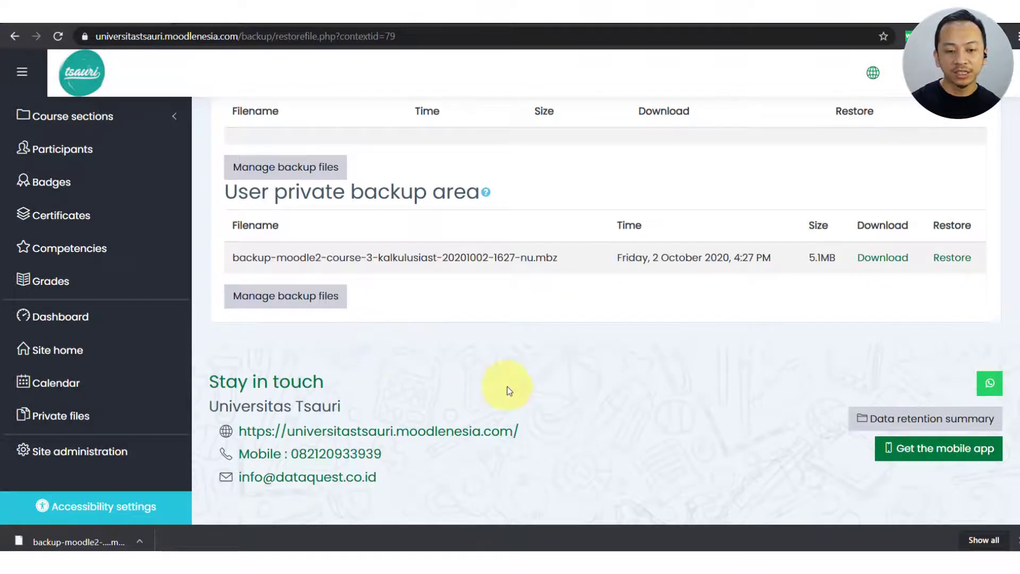
{"action": "scroll", "coordinate": [509, 391], "scroll_direction": "up", "scroll_amount": 5}
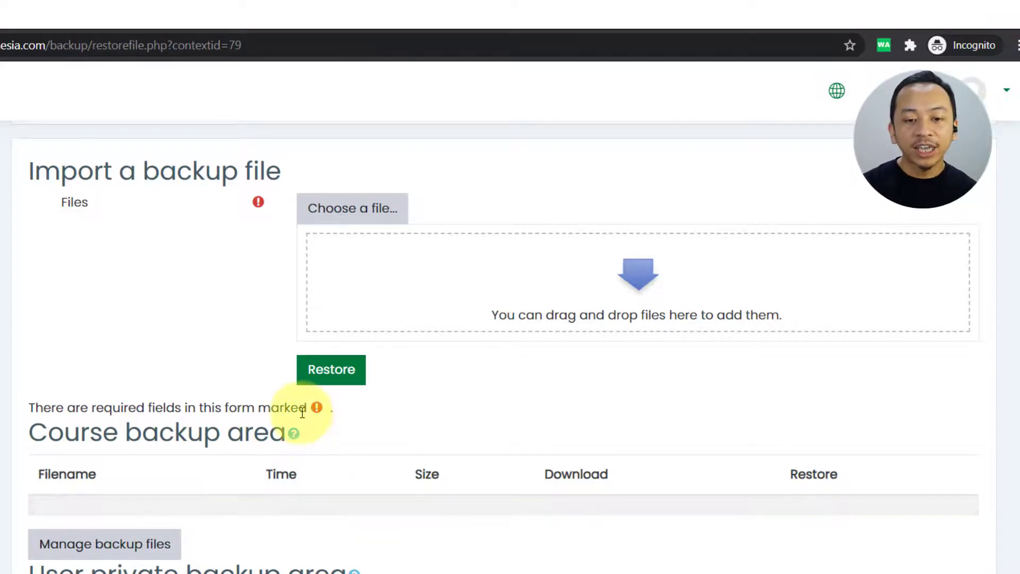
{"action": "scroll", "coordinate": [314, 405], "scroll_direction": "up", "scroll_amount": 2}
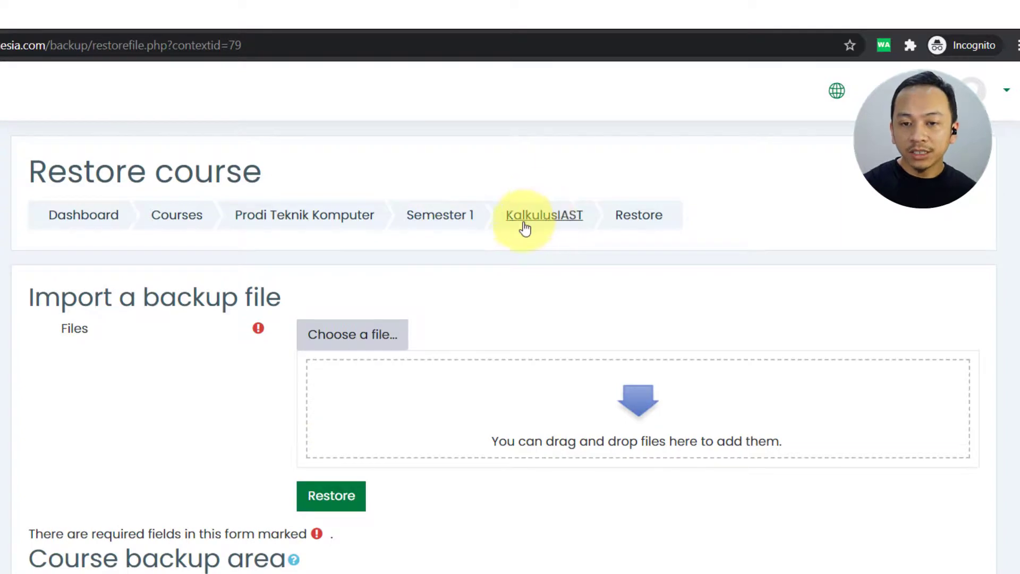
Return to the original KalkulusIAST course and open its Import page
{"action": "left_click", "coordinate": [569, 219]}
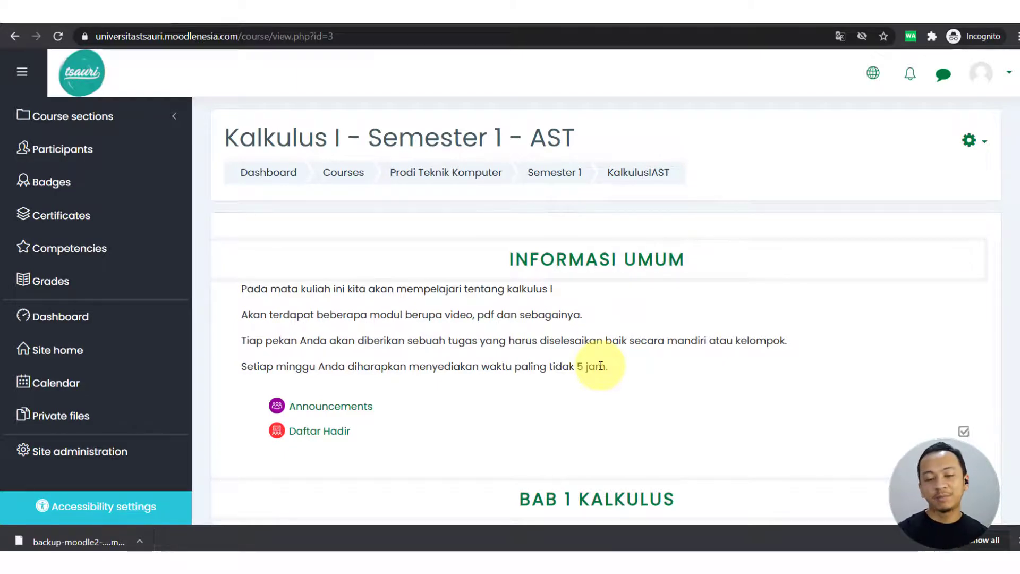
{"action": "left_click", "coordinate": [972, 140]}
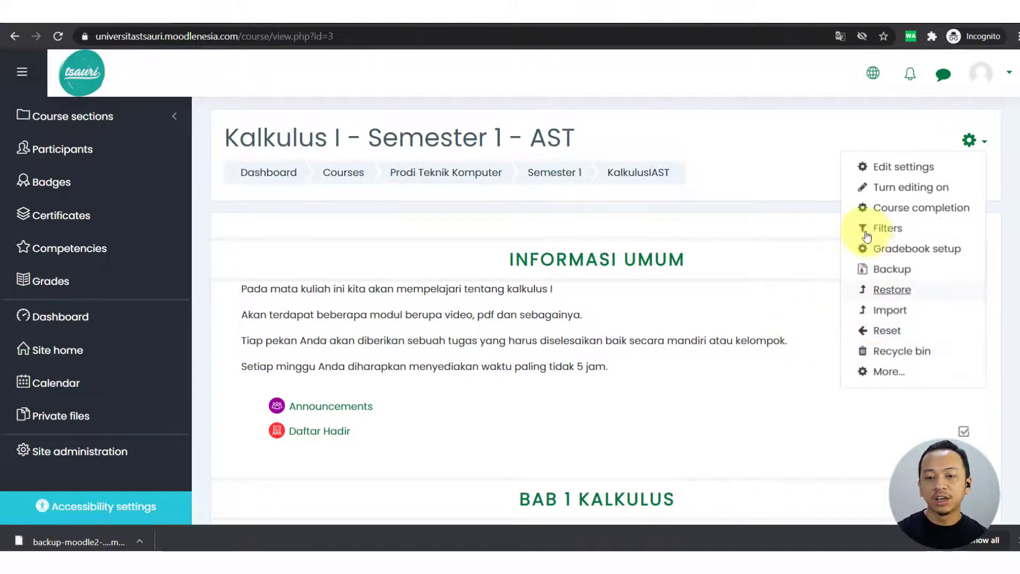
{"action": "left_click", "coordinate": [764, 335]}
{"action": "left_click", "coordinate": [971, 142]}
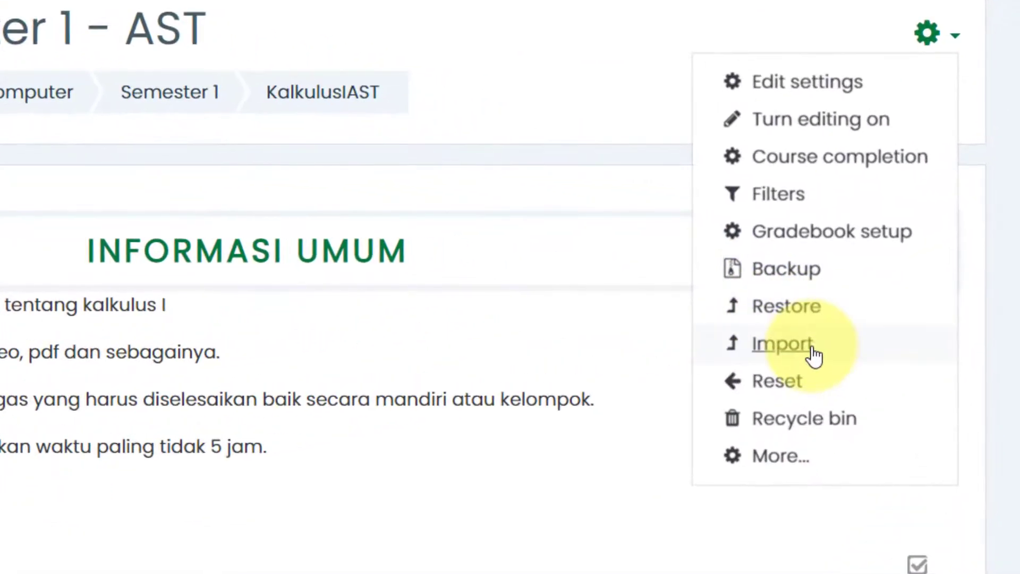
{"action": "left_click", "coordinate": [898, 311]}
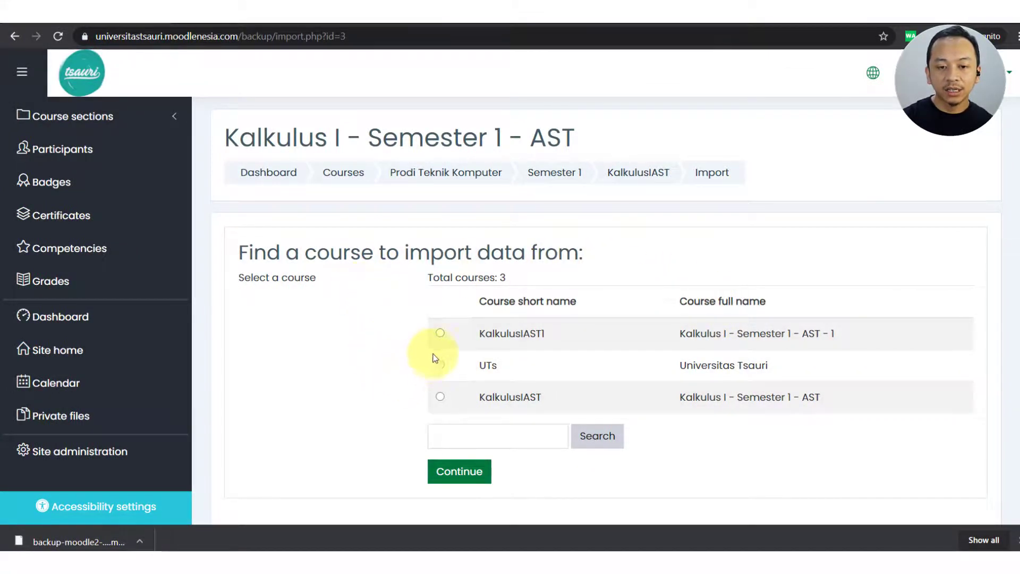
Choose KalkulusIAST1 as the course to import data from and continue to the initial settings
{"action": "left_click", "coordinate": [439, 332]}
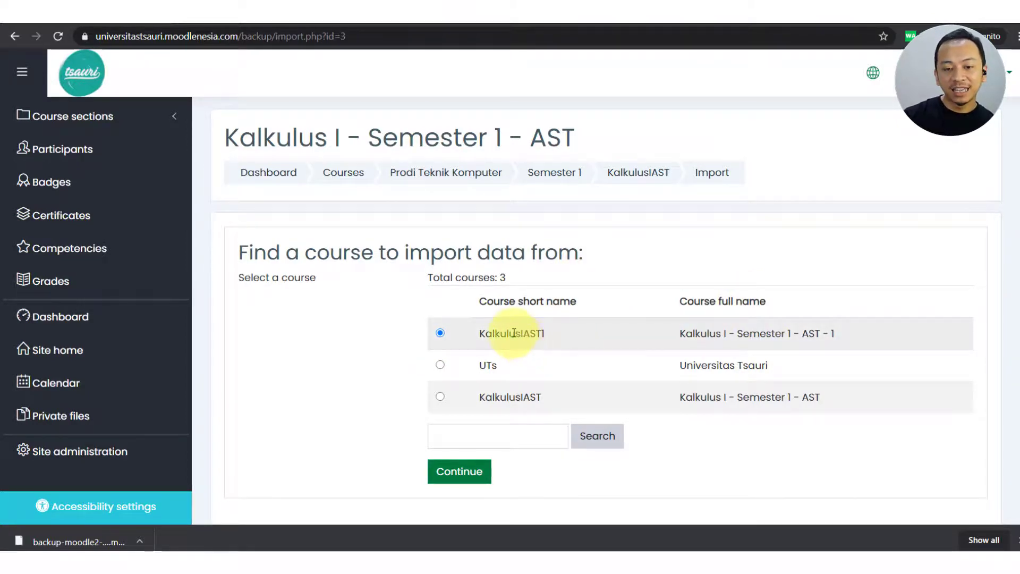
{"action": "left_click_drag", "start_coordinate": [514, 333], "coordinate": [543, 338]}
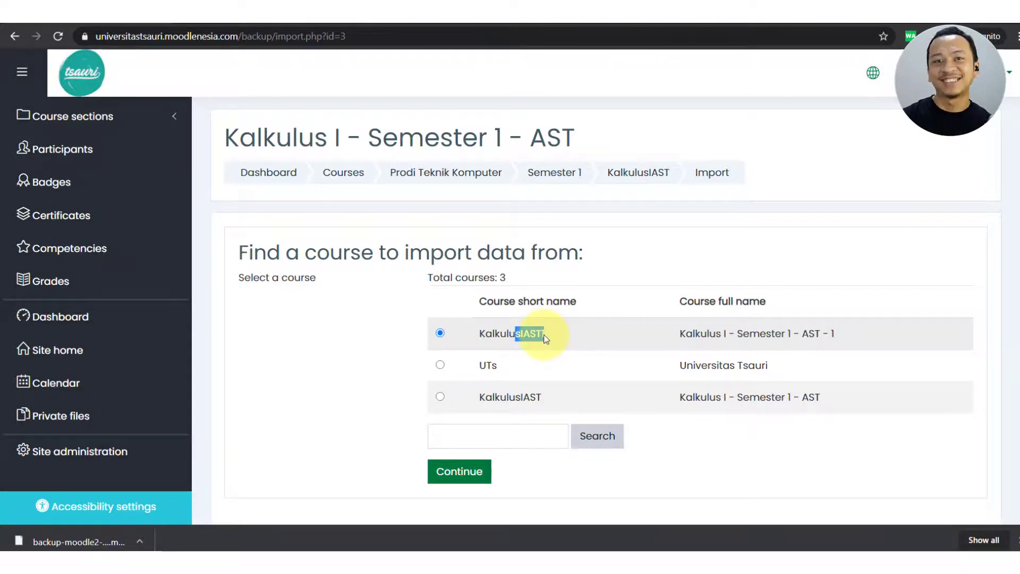
{"action": "left_click", "coordinate": [498, 332]}
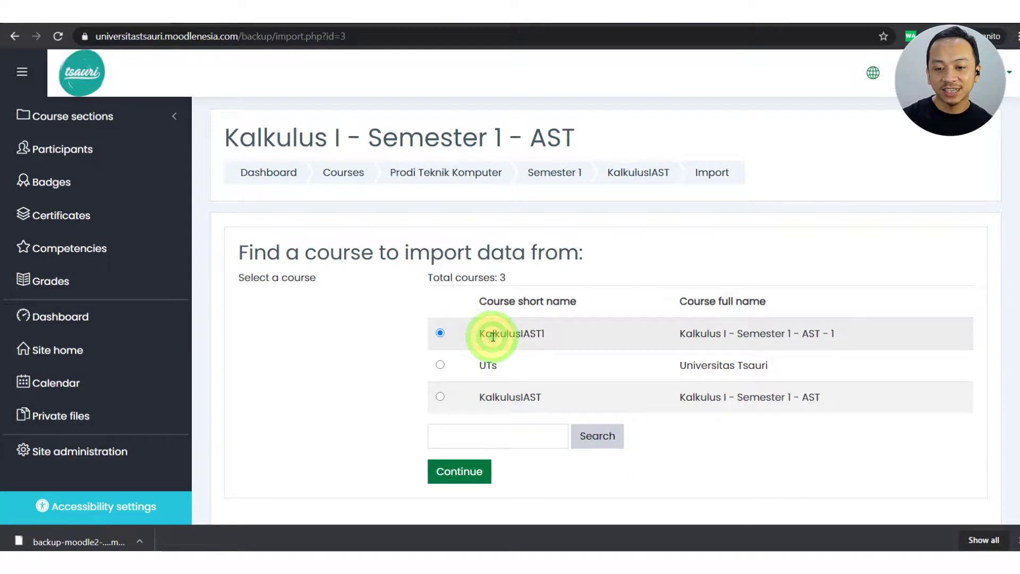
{"action": "left_click", "coordinate": [462, 474]}
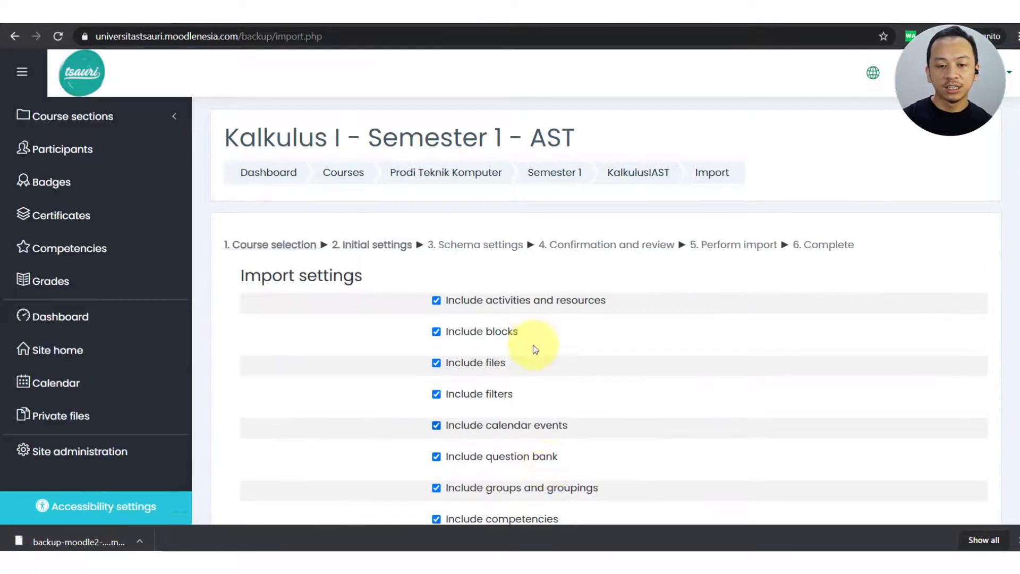
Review the import settings, keep all of them included, and proceed to the schema settings
{"action": "scroll", "coordinate": [533, 343], "scroll_direction": "down", "scroll_amount": 5}
{"action": "scroll", "coordinate": [534, 342], "scroll_direction": "up", "scroll_amount": 3}
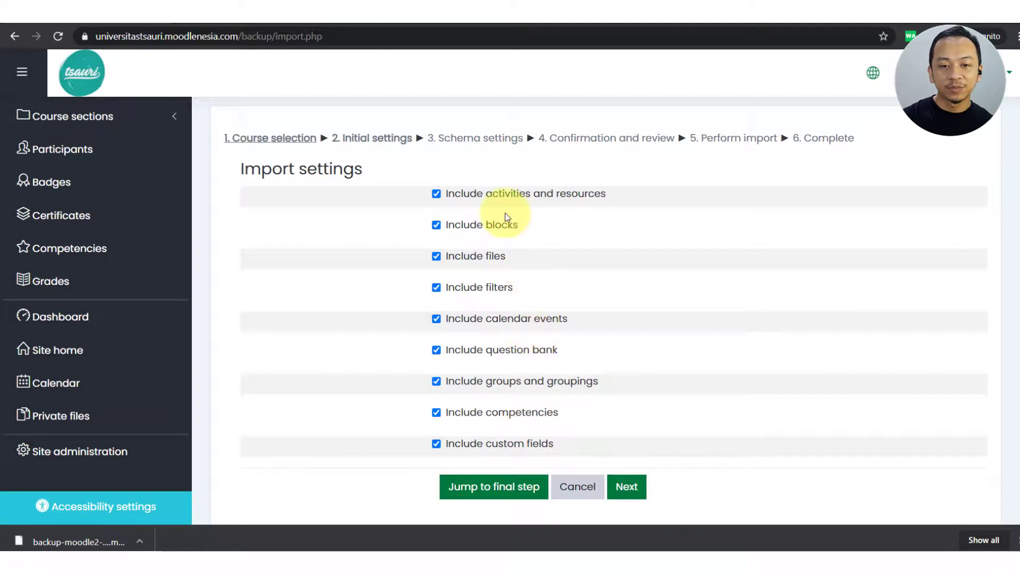
{"action": "left_click", "coordinate": [633, 480]}
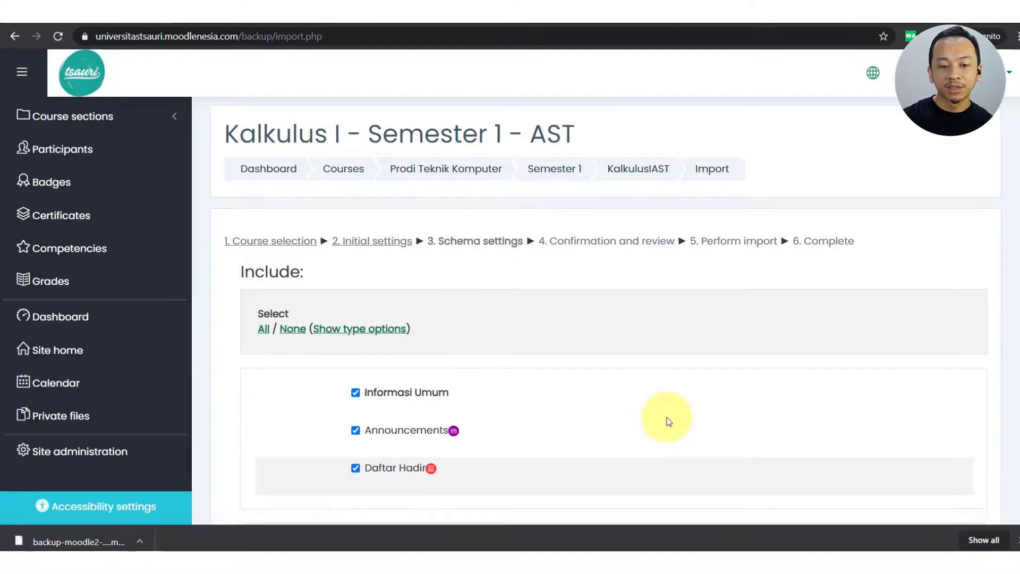
Exclude the Informasi Umum and Bab 1 Kalkulus sections from the import, along with Elearning and Modul Bacaan in Bab 2 Kalkulus
{"action": "scroll", "coordinate": [664, 414], "scroll_direction": "down", "scroll_amount": 5}
{"action": "scroll", "coordinate": [660, 409], "scroll_direction": "down", "scroll_amount": 3}
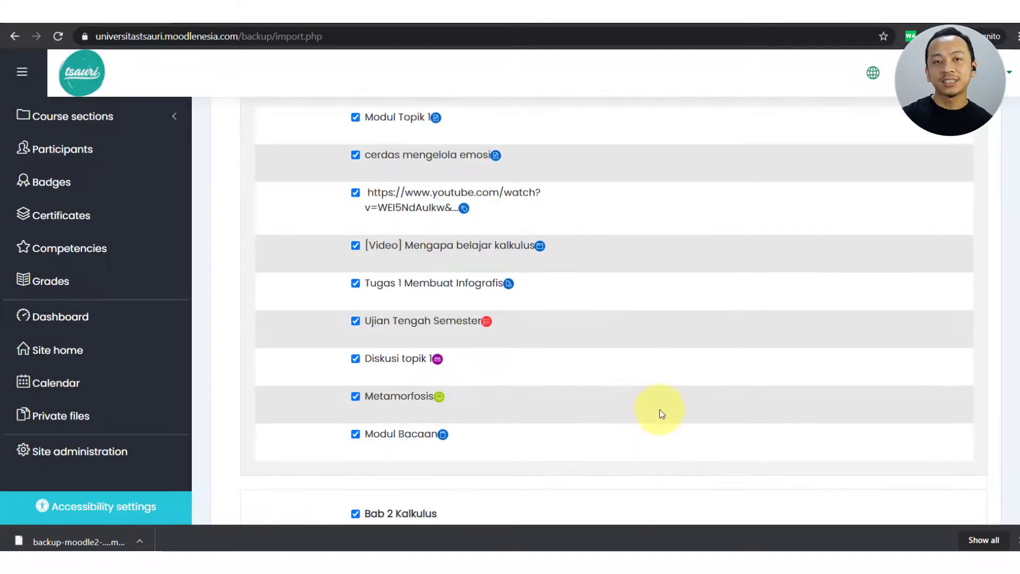
{"action": "scroll", "coordinate": [660, 409], "scroll_direction": "up", "scroll_amount": 6}
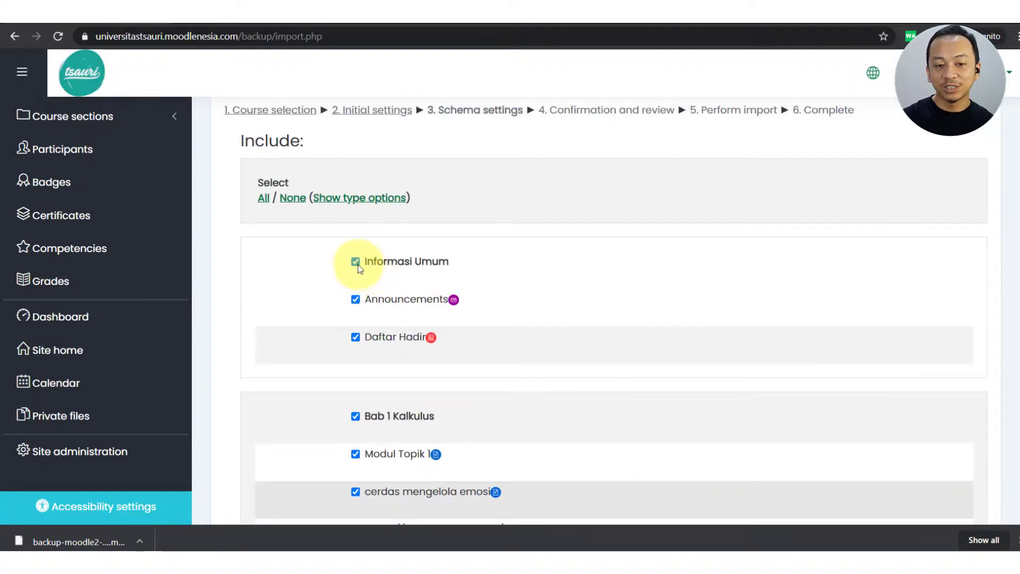
{"action": "left_click", "coordinate": [356, 262]}
{"action": "scroll", "coordinate": [368, 319], "scroll_direction": "down", "scroll_amount": 5}
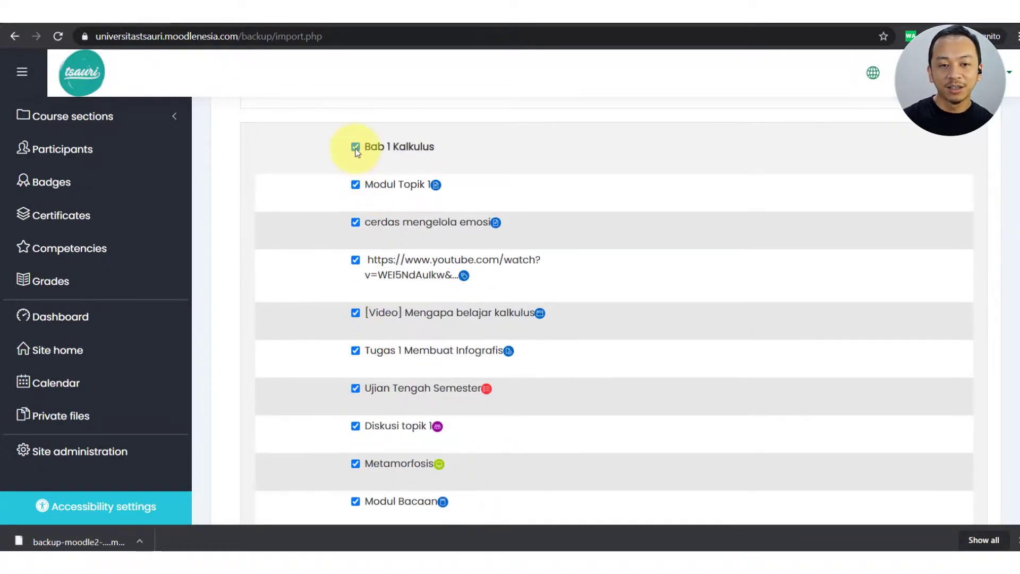
{"action": "left_click", "coordinate": [355, 147]}
{"action": "scroll", "coordinate": [392, 244], "scroll_direction": "down", "scroll_amount": 5}
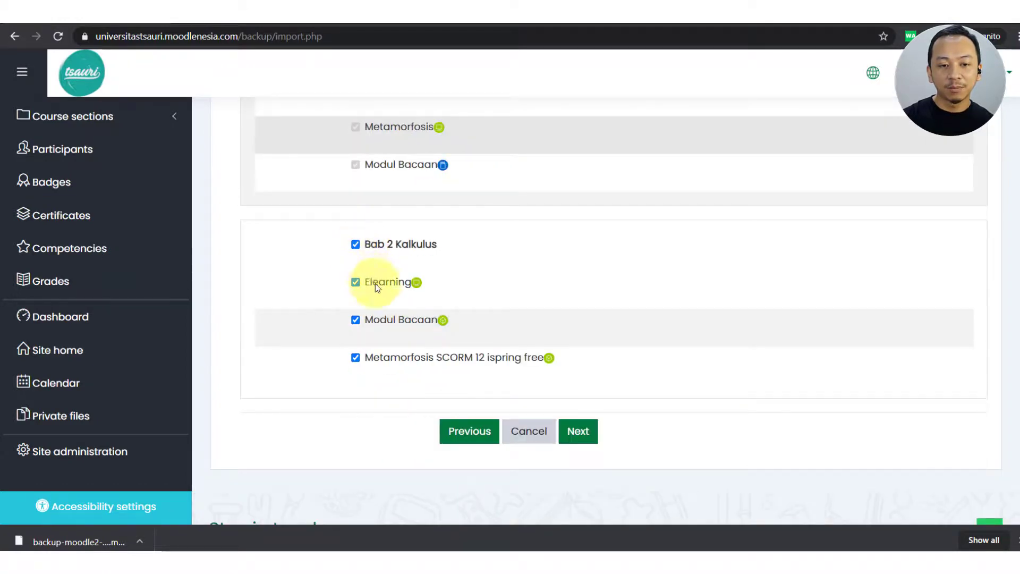
{"action": "left_click", "coordinate": [356, 320]}
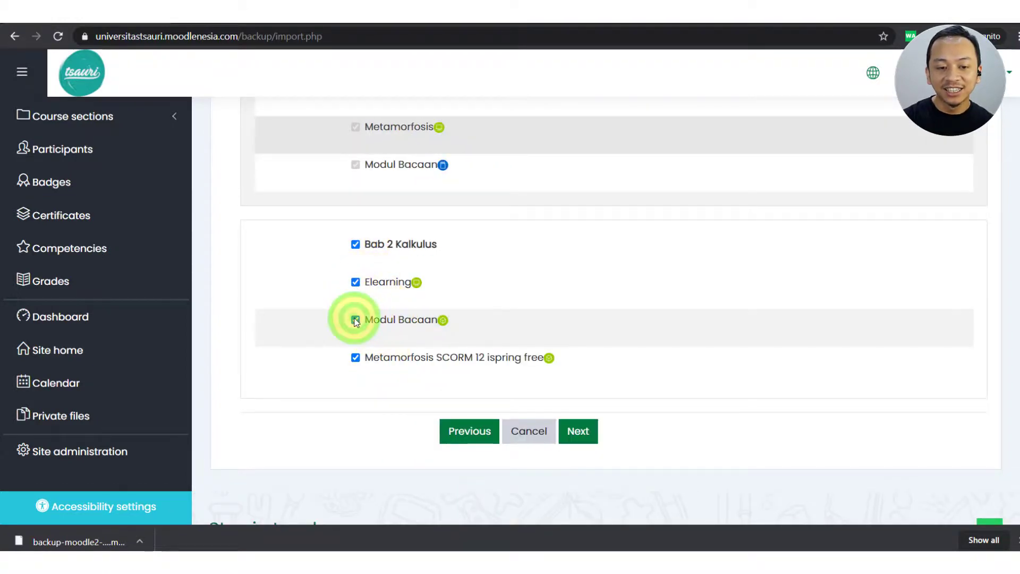
{"action": "left_click", "coordinate": [356, 282]}
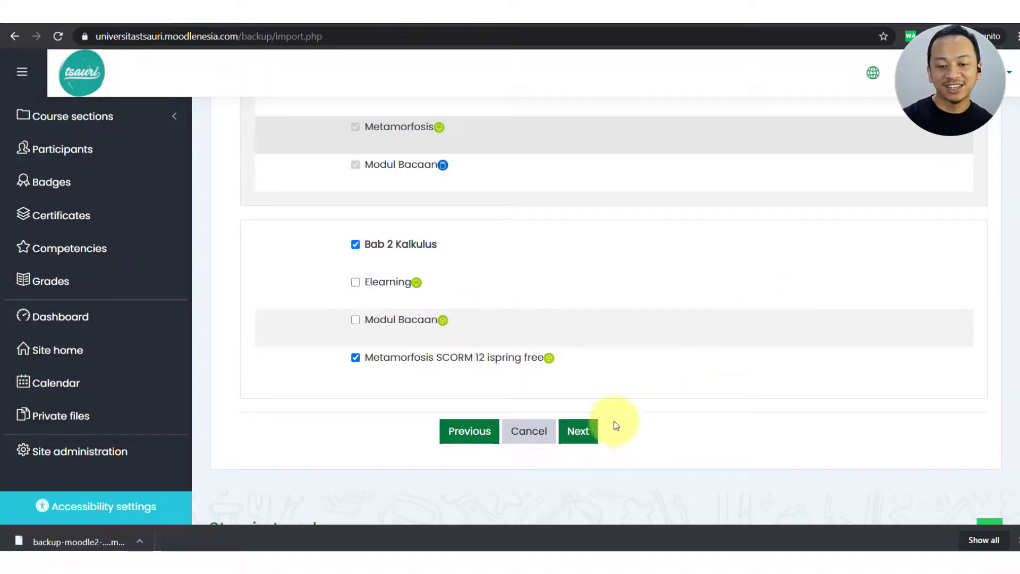
Proceed to the import review and perform the import of Metamorfosis SCORM 12 ispring free from Bab 2 Kalkulus
{"action": "left_click", "coordinate": [583, 429]}
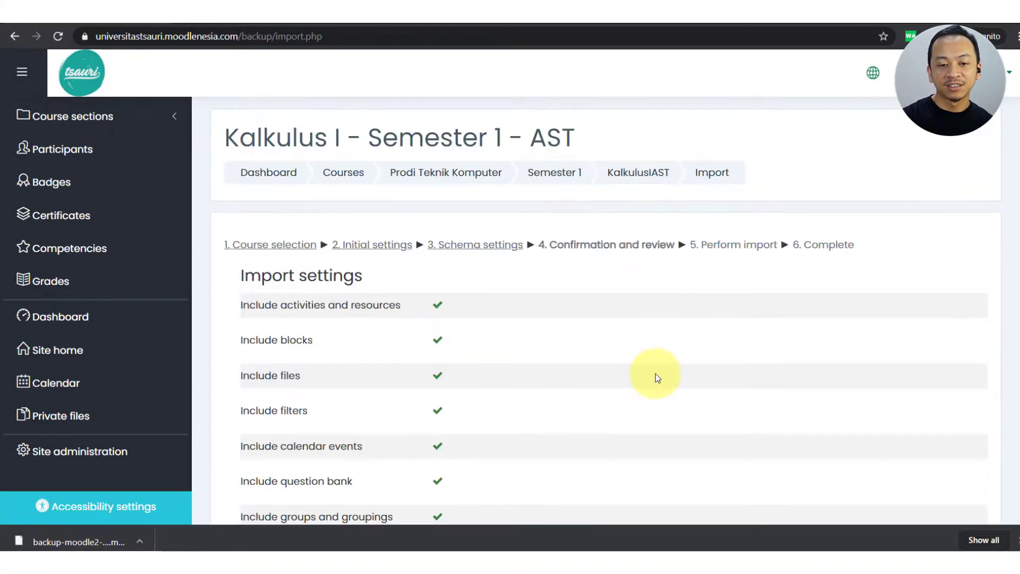
{"action": "scroll", "coordinate": [655, 373], "scroll_direction": "down", "scroll_amount": 15}
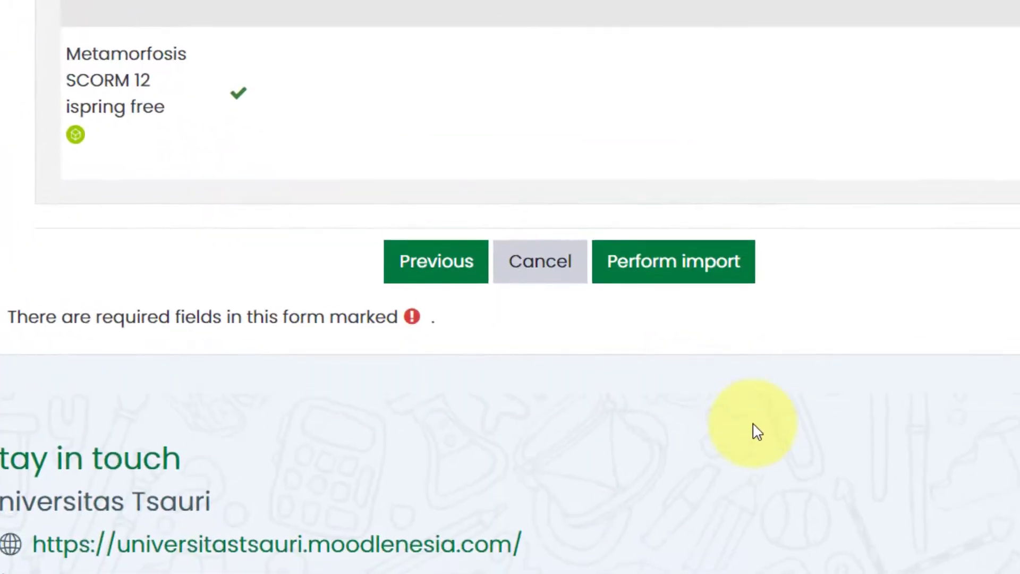
{"action": "left_click", "coordinate": [690, 271]}
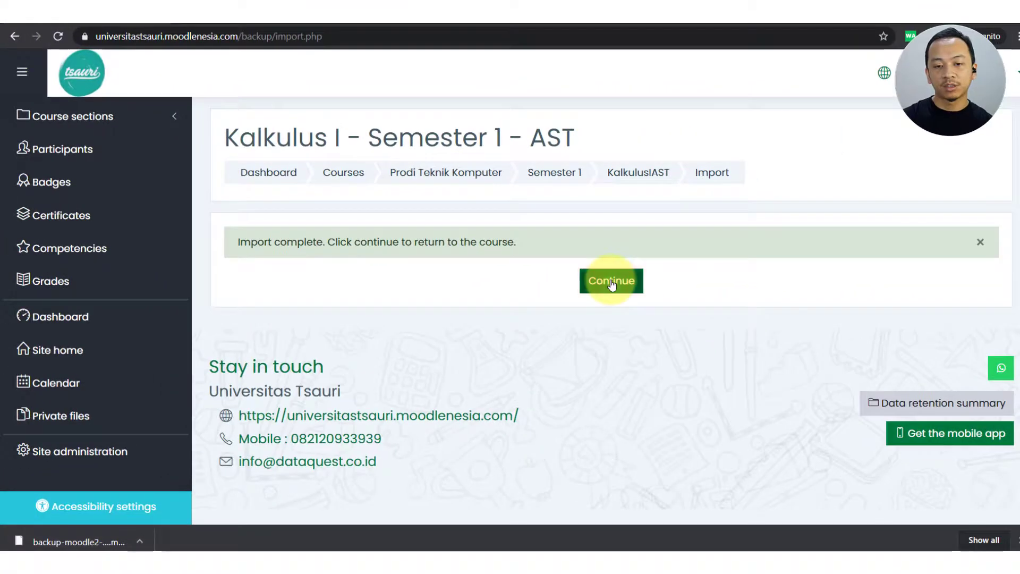
Return to the KalkulusIAST course and check the Bab 2 Kalkulus section for the imported activity
{"action": "left_click", "coordinate": [611, 280]}
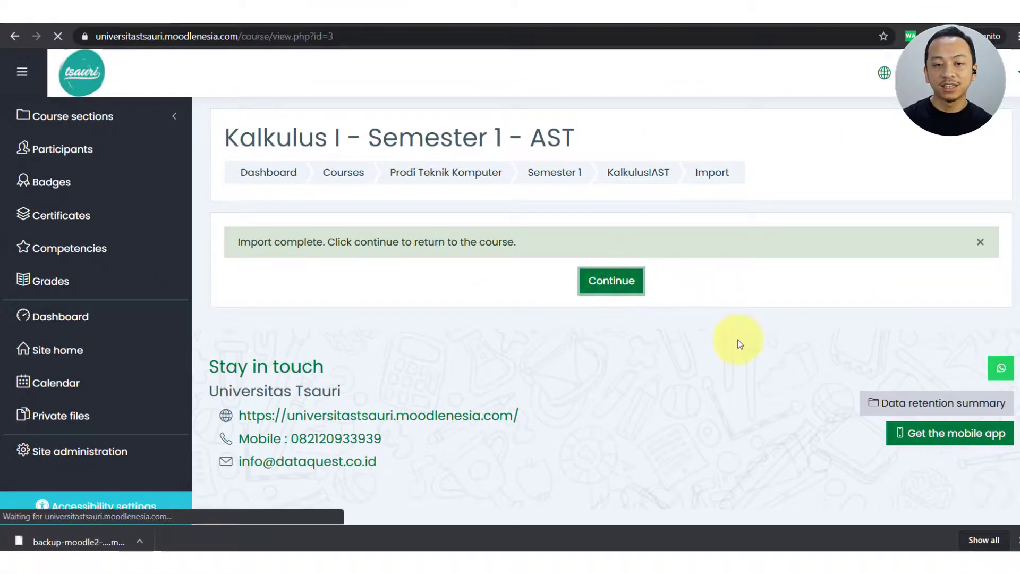
{"action": "scroll", "coordinate": [739, 343], "scroll_direction": "down", "scroll_amount": 20}
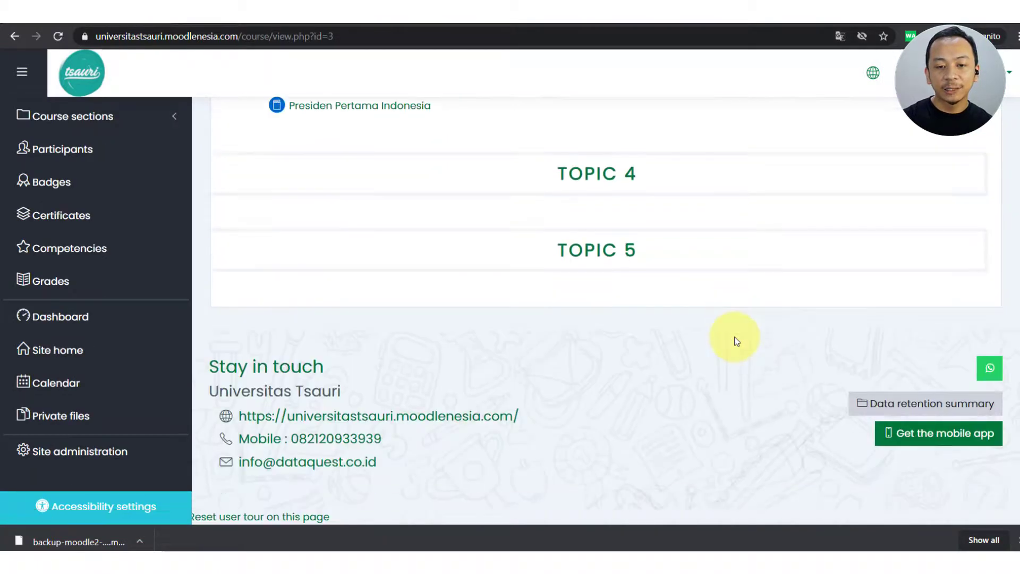
{"action": "scroll", "coordinate": [737, 341], "scroll_direction": "up", "scroll_amount": 5}
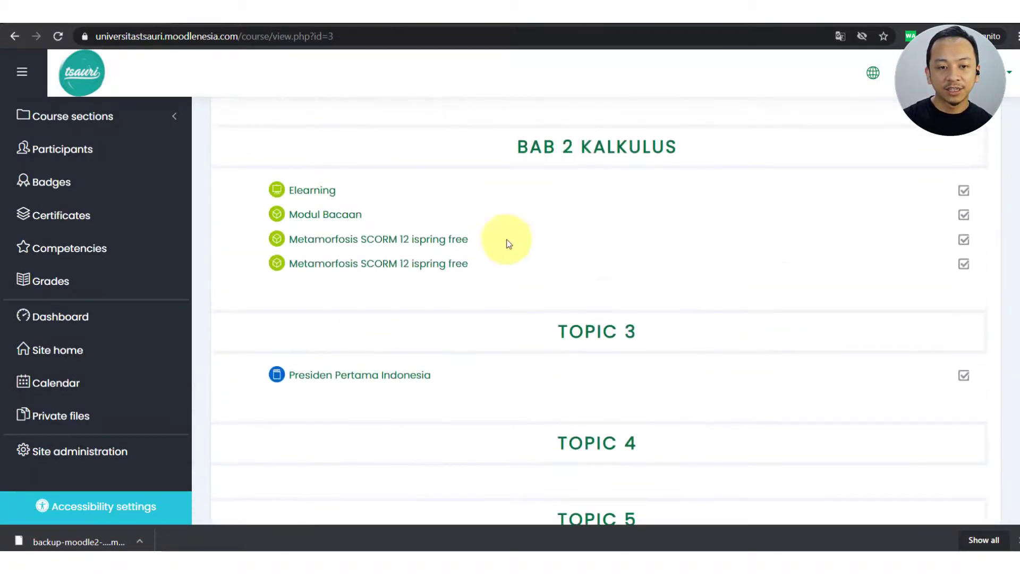
{"action": "scroll", "coordinate": [489, 295], "scroll_direction": "up", "scroll_amount": 1}
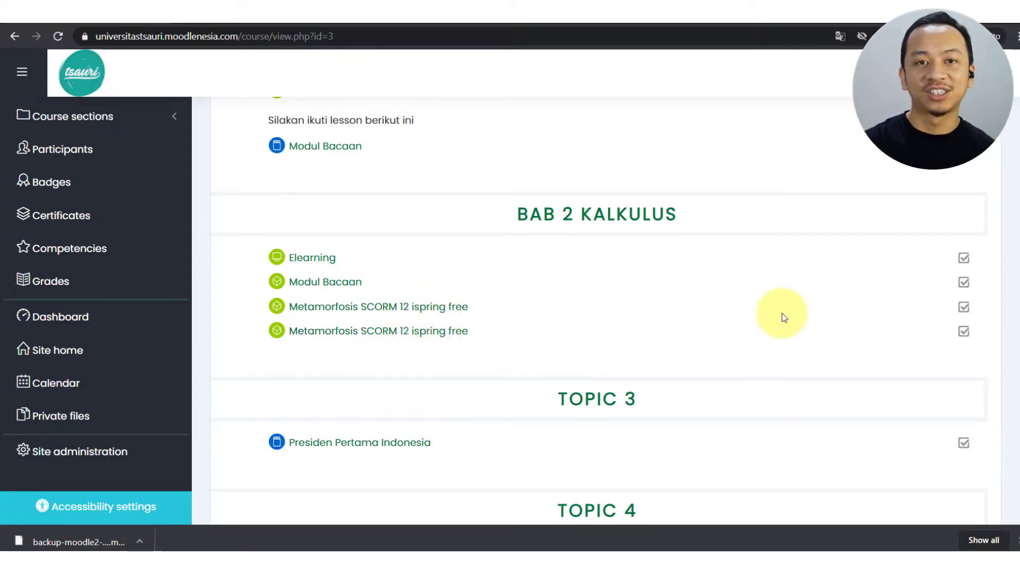
{"action": "scroll", "coordinate": [901, 325], "scroll_direction": "up", "scroll_amount": 10}
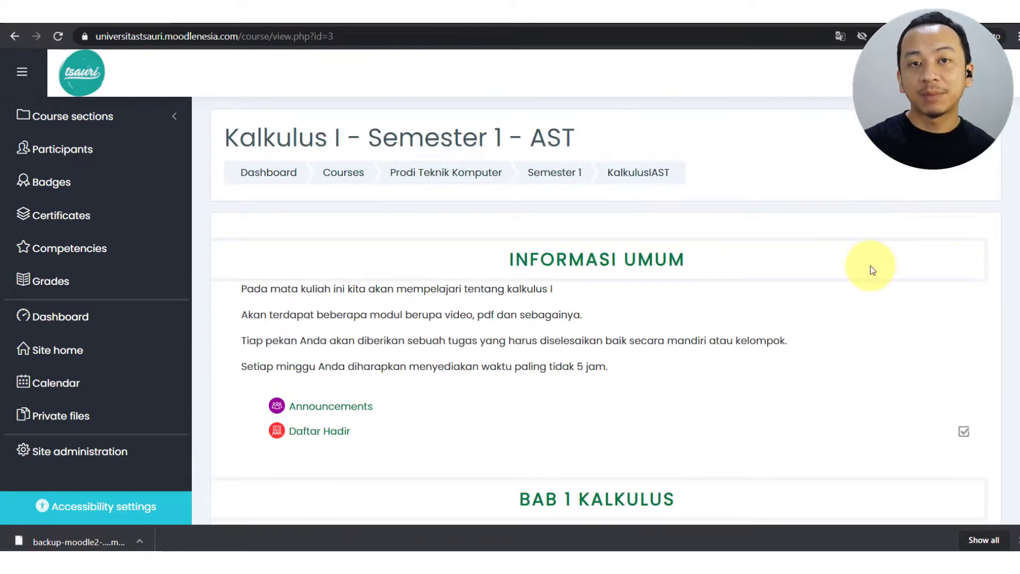